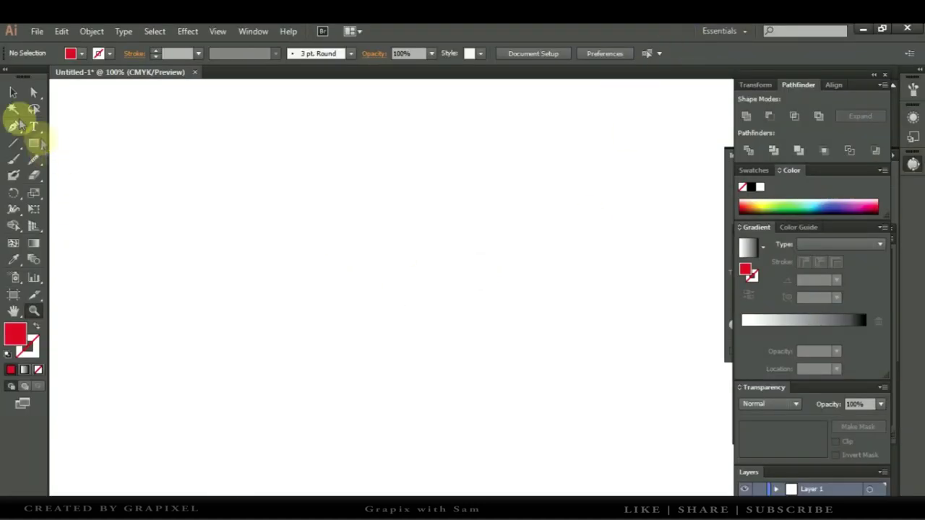
Step: Set the Pen tool to default colours with no fill and a 1 pt black stroke, then place the first eye anchor
{"action": "left_click", "coordinate": [13, 127]}
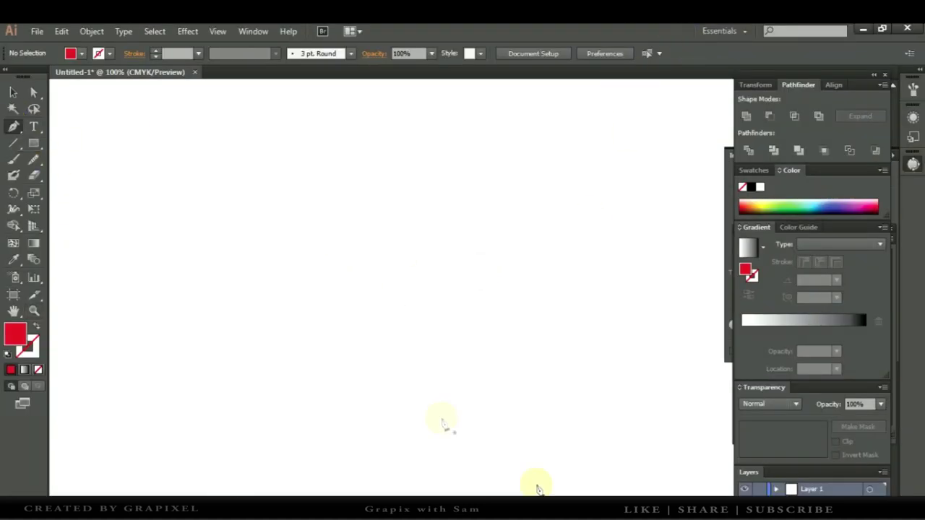
{"action": "key", "text": "d"}
{"action": "left_click", "coordinate": [34, 327]}
{"action": "left_click", "coordinate": [35, 329]}
{"action": "key", "text": "slash"}
{"action": "left_click", "coordinate": [426, 334]}
Step: Draw a closed, pointed crescent swoosh for the upper eyelid with the Pen tool
{"action": "mouse_move", "coordinate": [506, 265]}
{"action": "left_mouse_down"}
{"action": "mouse_move", "coordinate": [591, 267]}
{"action": "mouse_move", "coordinate": [610, 213]}
{"action": "mouse_move", "coordinate": [518, 287]}
{"action": "left_mouse_up"}
{"action": "left_click", "coordinate": [505, 264]}
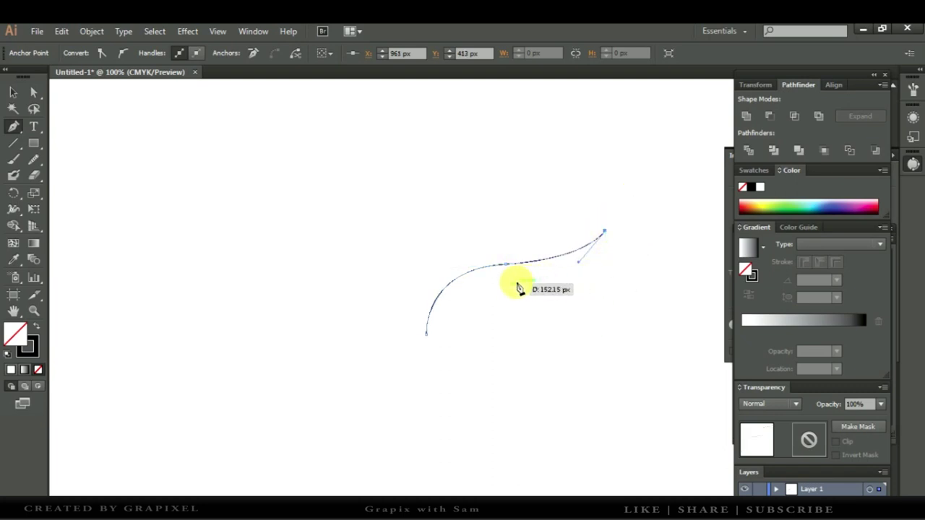
{"action": "left_click_drag", "start_coordinate": [519, 288], "coordinate": [447, 286]}
{"action": "left_click_drag", "start_coordinate": [426, 333], "coordinate": [391, 392]}
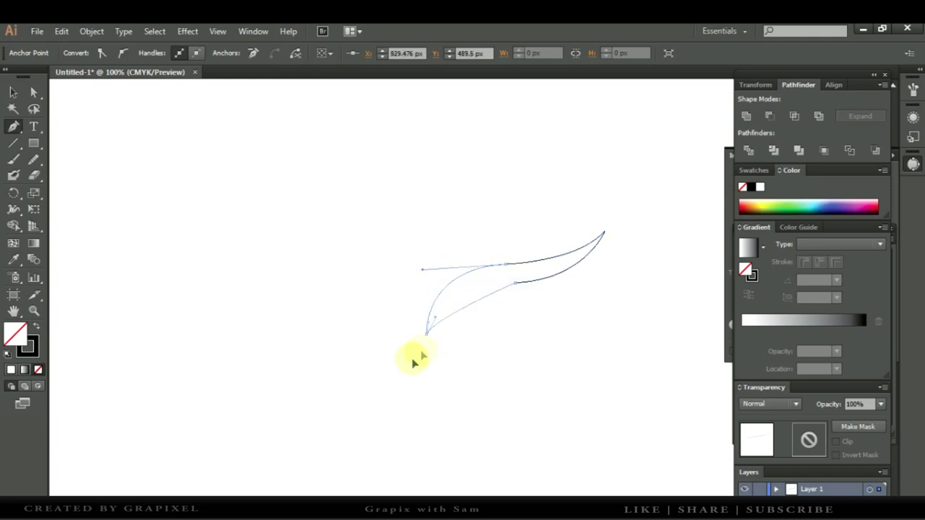
Step: Smooth the swoosh's right and left parts with the Pencil tool, then deselect it
{"action": "left_click_drag", "start_coordinate": [33, 160], "coordinate": [83, 157]}
{"action": "left_click", "coordinate": [517, 287]}
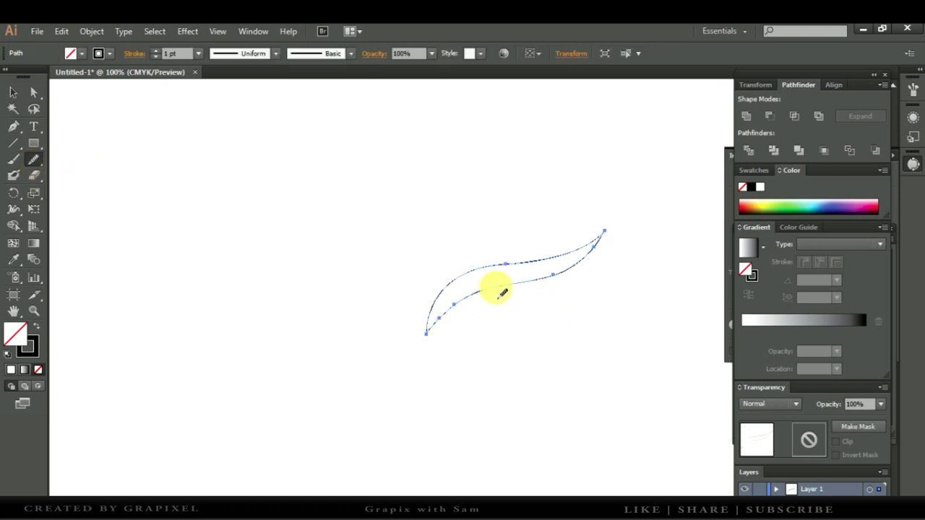
{"action": "left_click_drag", "start_coordinate": [597, 252], "coordinate": [584, 257]}
{"action": "left_click_drag", "start_coordinate": [434, 351], "coordinate": [499, 350]}
{"action": "key", "text": "v"}
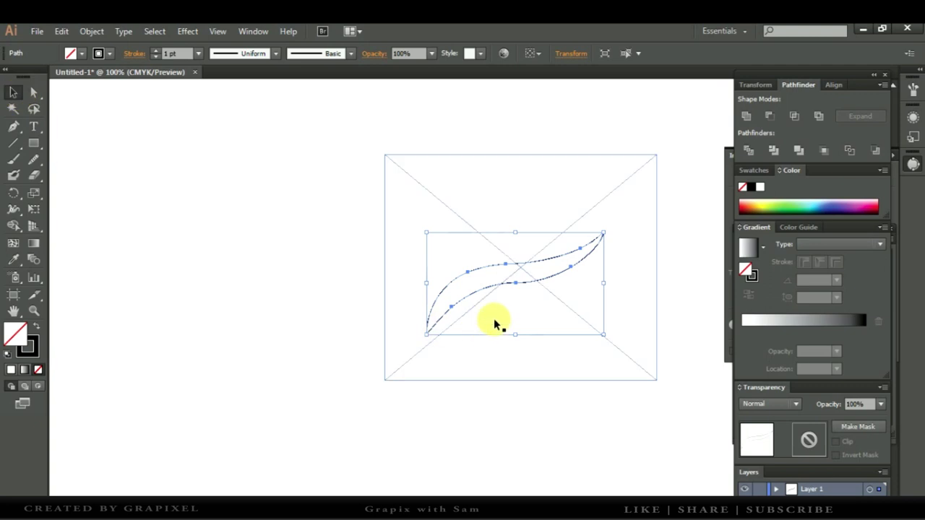
{"action": "left_click", "coordinate": [494, 324]}
Step: Continue the path from the swoosh's lower end, curving under it up to the upper lid
{"action": "key", "text": "p"}
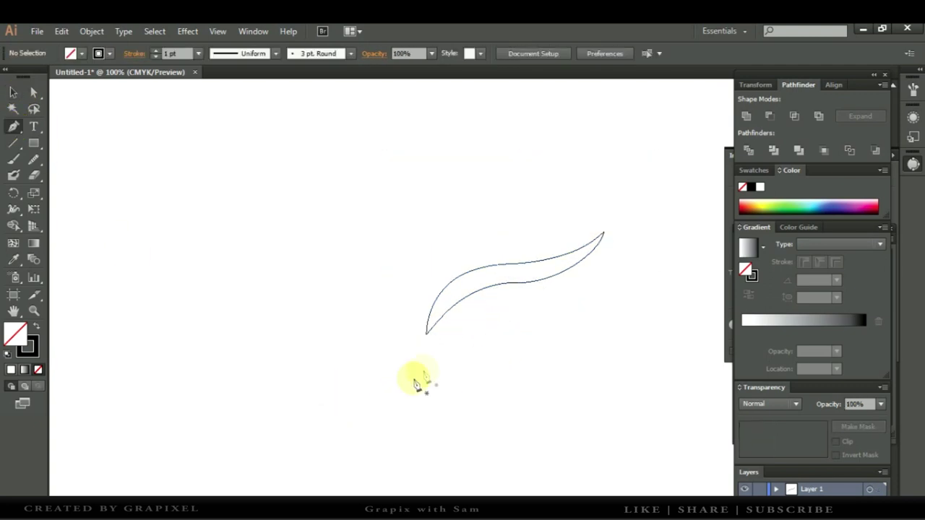
{"action": "left_click", "coordinate": [427, 333]}
{"action": "left_click_drag", "start_coordinate": [525, 341], "coordinate": [543, 332]}
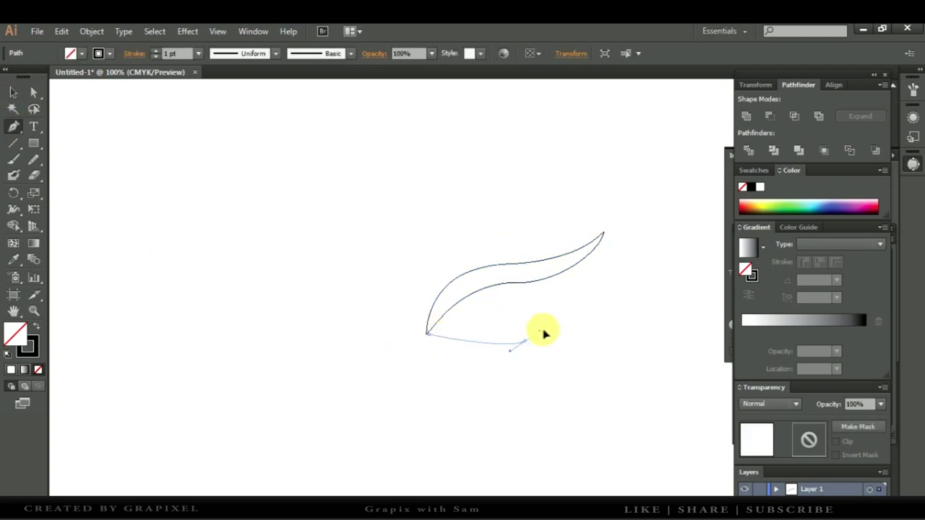
{"action": "left_click", "coordinate": [526, 342]}
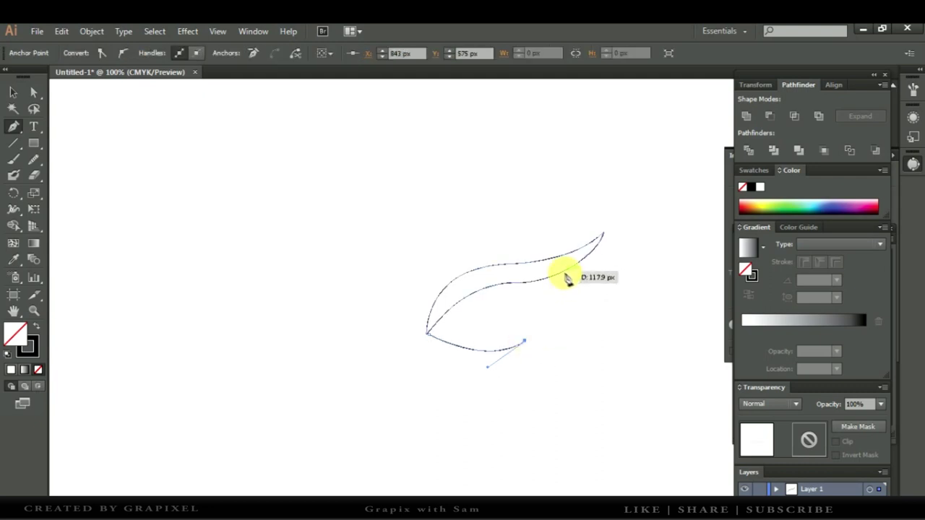
{"action": "left_click_drag", "start_coordinate": [565, 273], "coordinate": [567, 237]}
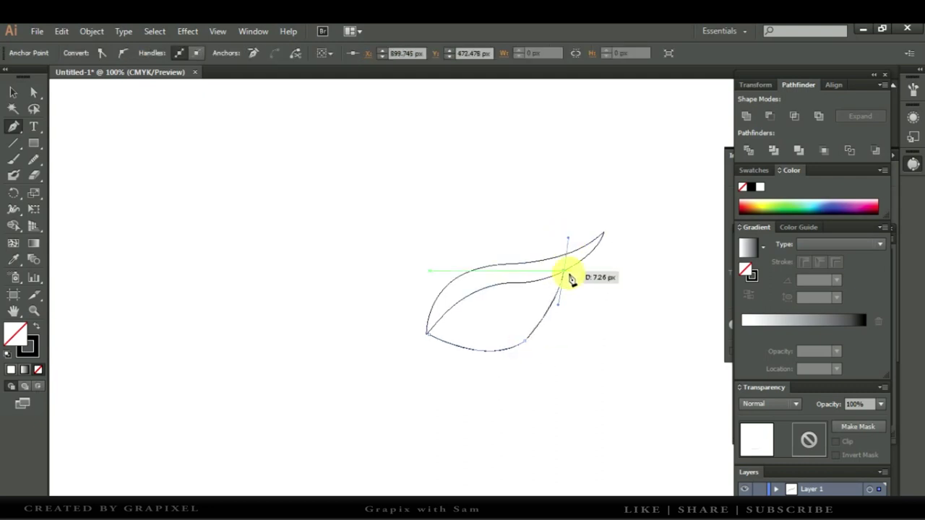
{"action": "mouse_move", "coordinate": [565, 278]}
{"action": "left_mouse_down"}
{"action": "mouse_move", "coordinate": [574, 325]}
{"action": "mouse_move", "coordinate": [486, 373]}
{"action": "mouse_move", "coordinate": [531, 359]}
{"action": "left_mouse_up"}
{"action": "left_click_drag", "start_coordinate": [427, 334], "coordinate": [386, 280]}
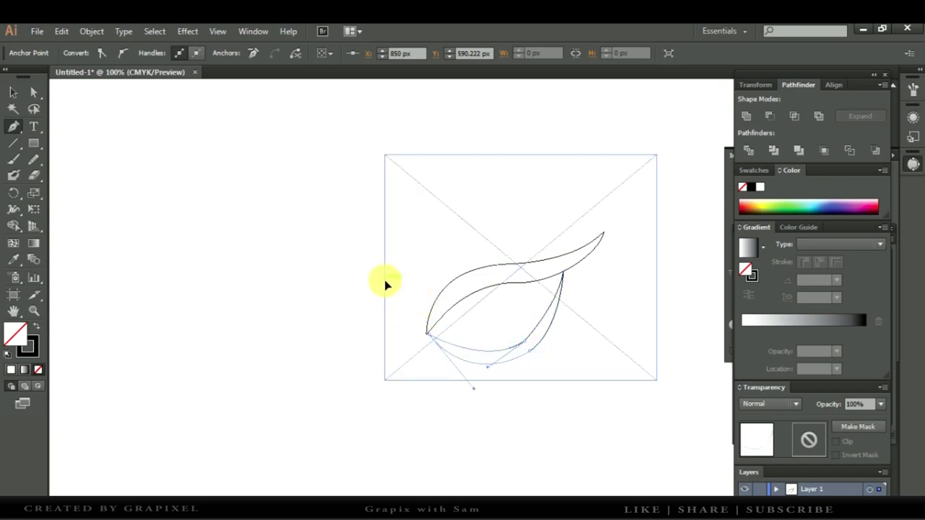
Step: Redraw the lower eyelid curve more smoothly with the Pencil tool
{"action": "left_click", "coordinate": [33, 159]}
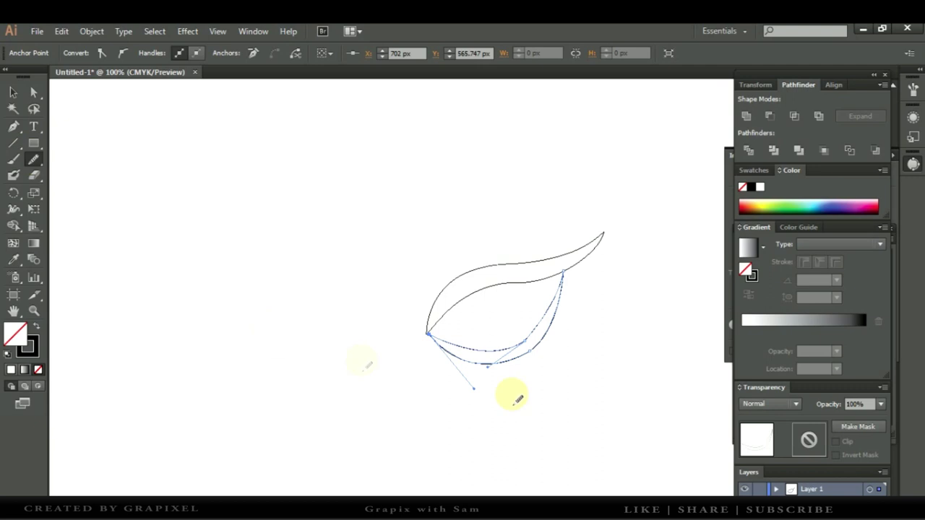
{"action": "left_click_drag", "start_coordinate": [533, 361], "coordinate": [576, 385]}
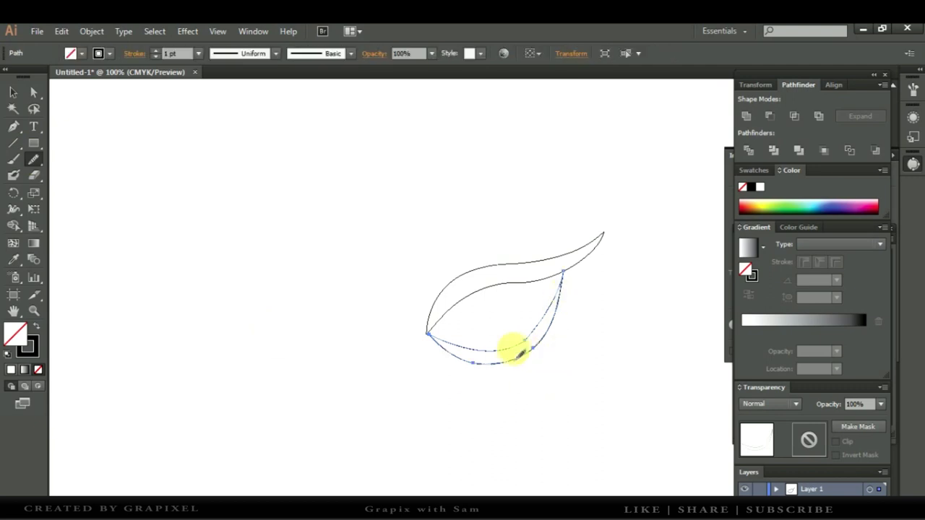
{"action": "left_click_drag", "start_coordinate": [530, 347], "coordinate": [532, 348]}
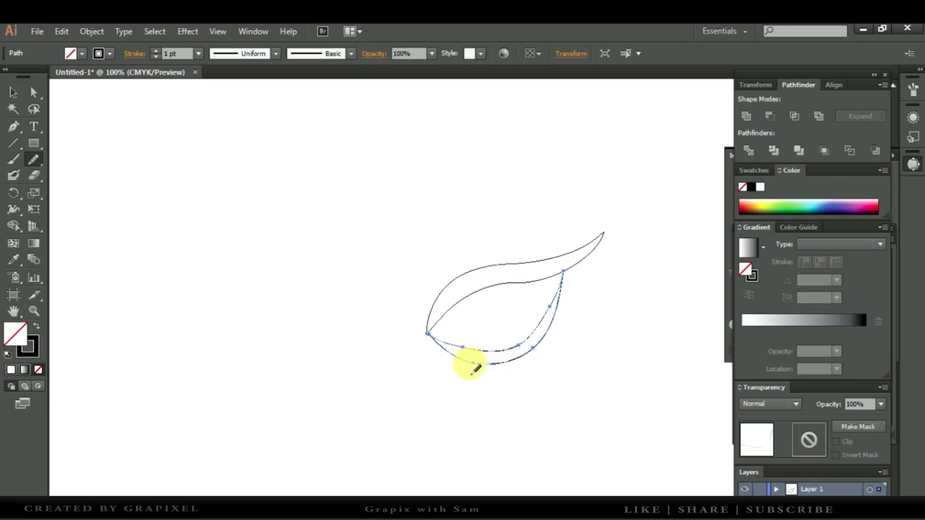
{"action": "mouse_move", "coordinate": [497, 367]}
{"action": "left_mouse_down"}
{"action": "mouse_move", "coordinate": [543, 337]}
{"action": "mouse_move", "coordinate": [519, 378]}
{"action": "left_mouse_up"}
Step: Adjust the lower curve's anchors, joining its endpoint onto the upper lid
{"action": "left_click", "coordinate": [33, 91]}
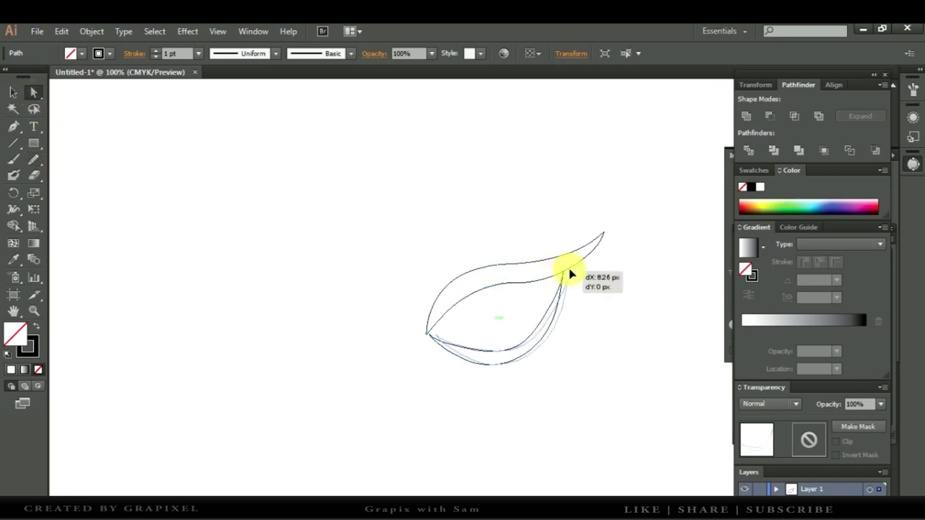
{"action": "left_click", "coordinate": [508, 395]}
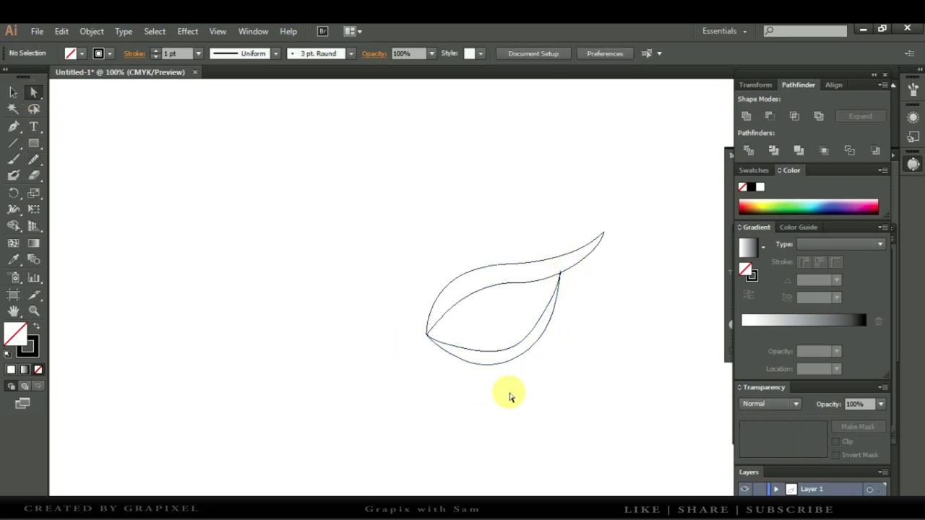
{"action": "left_click", "coordinate": [508, 354]}
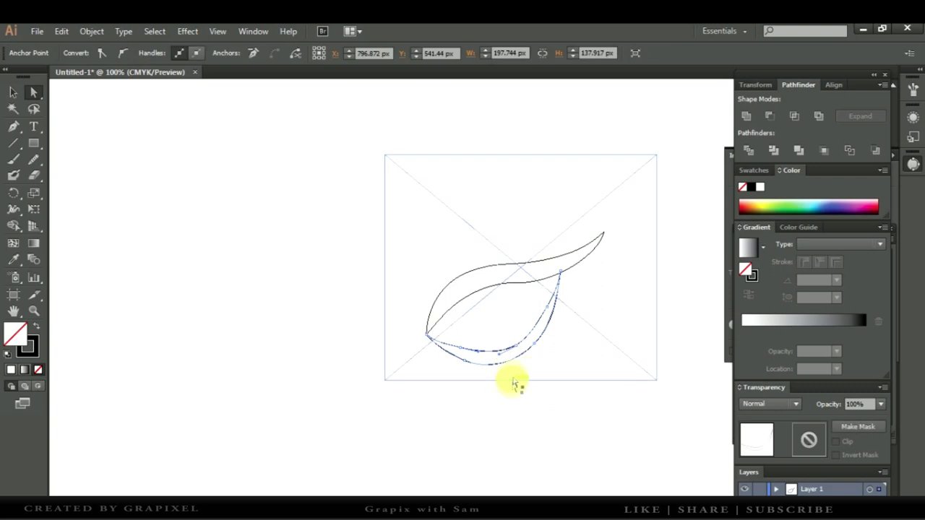
{"action": "left_click_drag", "start_coordinate": [478, 353], "coordinate": [493, 375]}
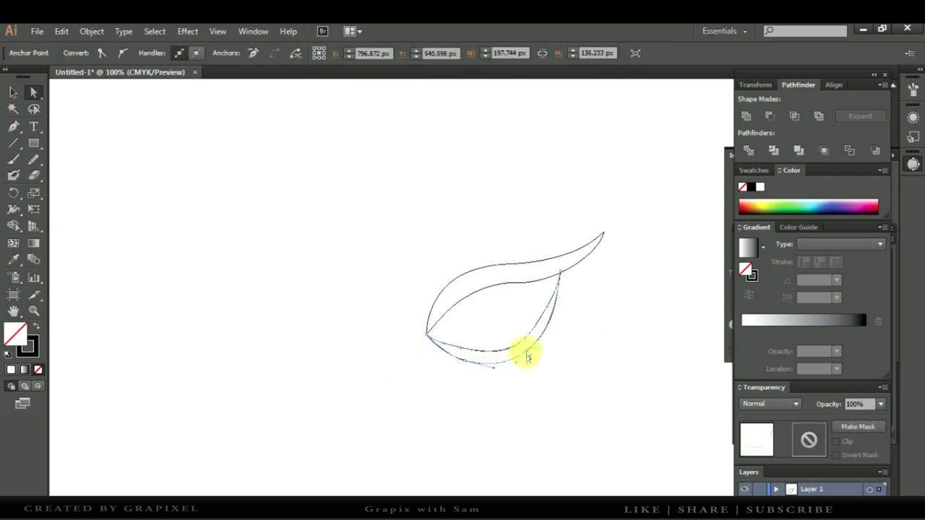
{"action": "left_click_drag", "start_coordinate": [513, 368], "coordinate": [526, 385]}
{"action": "left_click", "coordinate": [505, 422]}
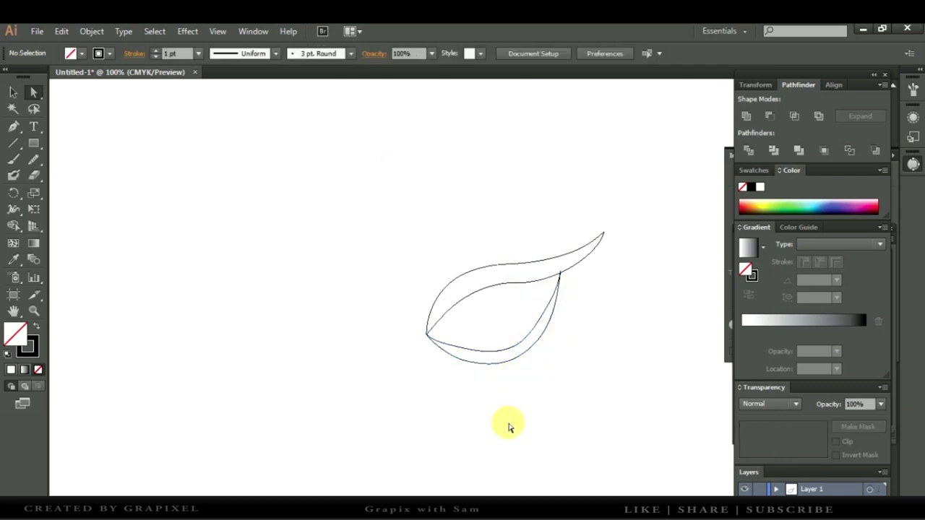
{"action": "left_click_drag", "start_coordinate": [562, 276], "coordinate": [562, 273]}
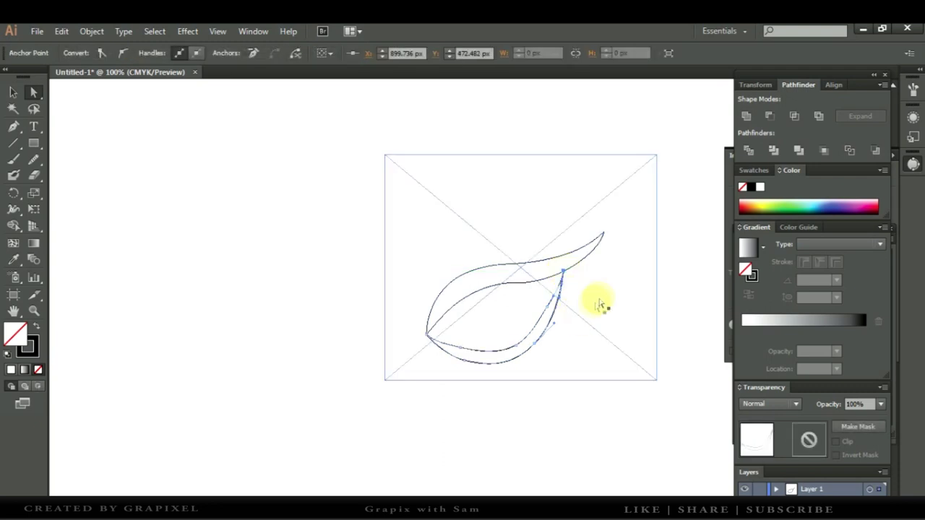
{"action": "left_click", "coordinate": [621, 419]}
Step: Redraw the right side of the lower lid with the Pencil and deselect
{"action": "left_click", "coordinate": [549, 343]}
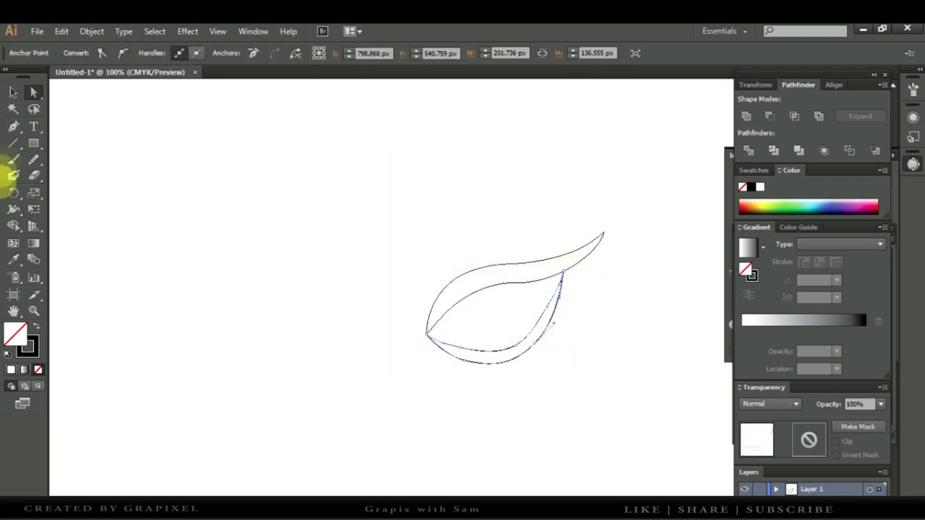
{"action": "left_click", "coordinate": [33, 160]}
{"action": "left_click_drag", "start_coordinate": [556, 307], "coordinate": [526, 349]}
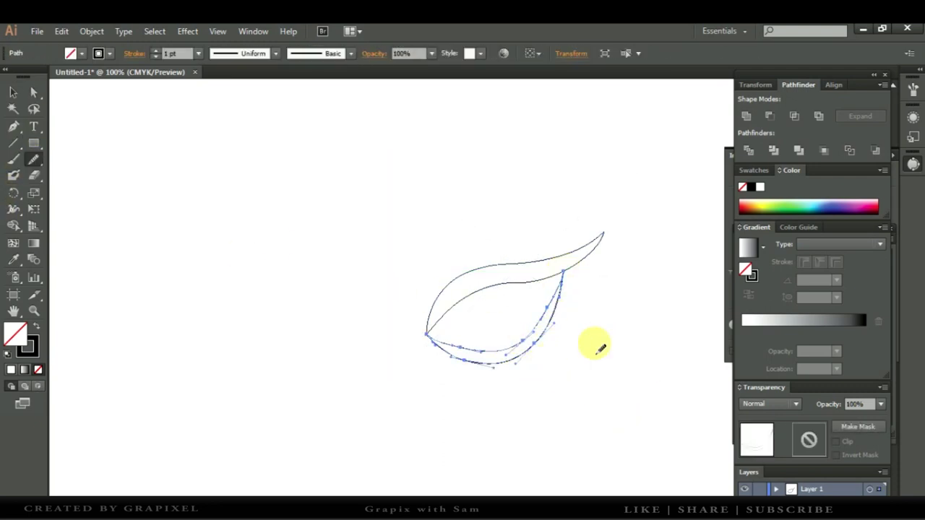
{"action": "key", "text": "v"}
{"action": "left_click", "coordinate": [578, 398]}
Step: Make the upper and lower lid shapes solid black with no outline, then duplicate the lower curve
{"action": "left_click", "coordinate": [470, 298]}
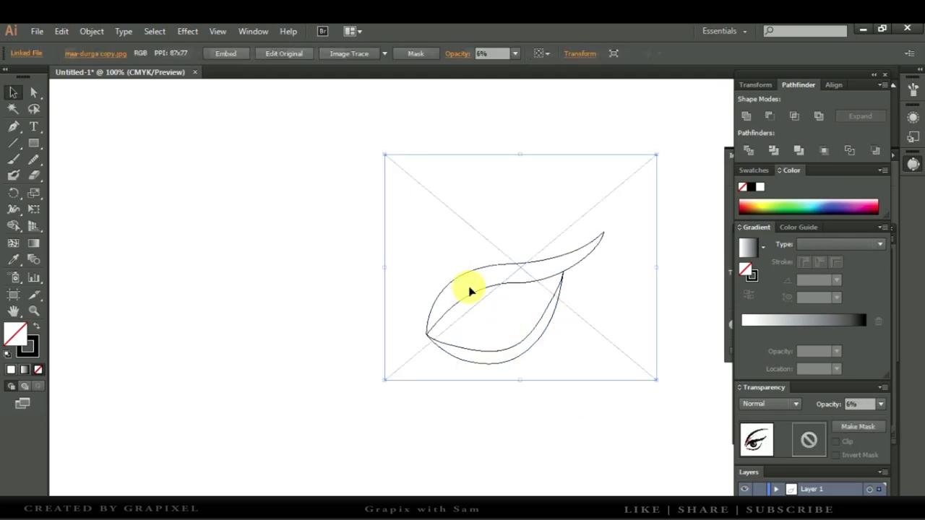
{"action": "left_click", "coordinate": [38, 329]}
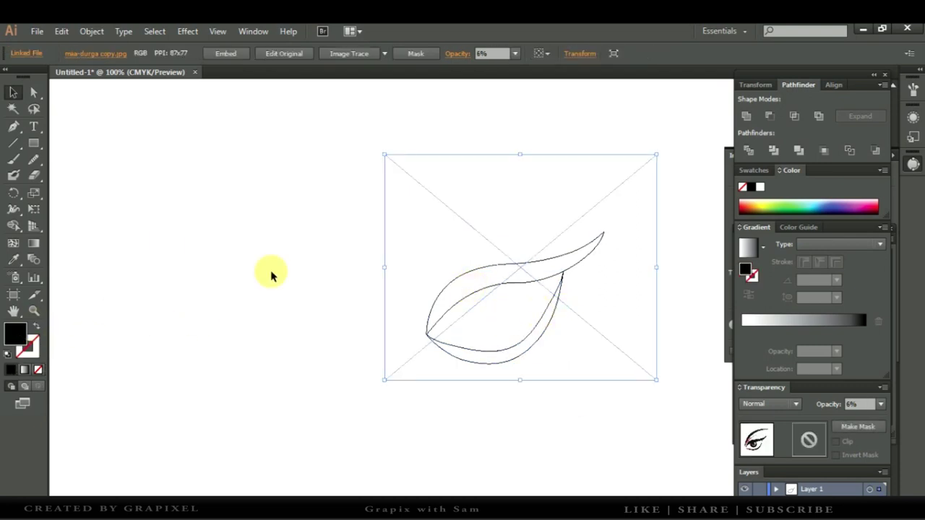
{"action": "left_click", "coordinate": [443, 307]}
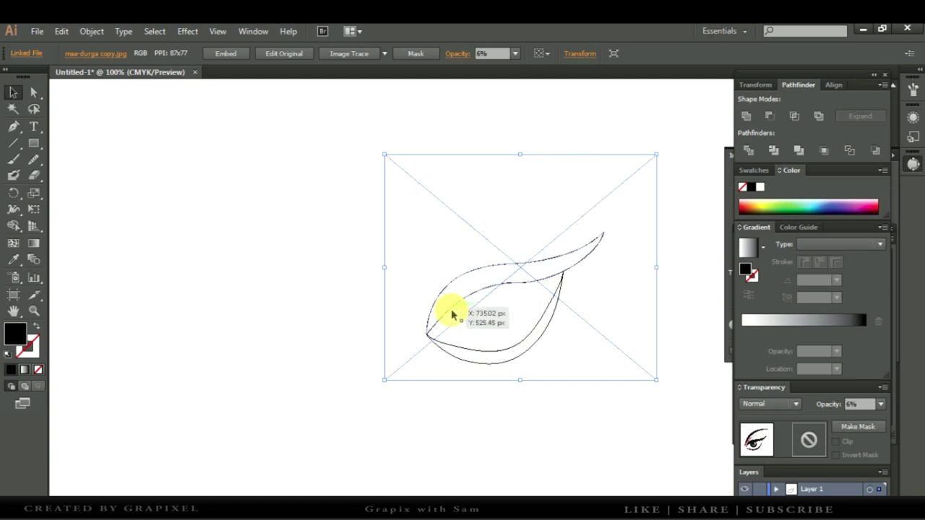
{"action": "left_click", "coordinate": [38, 328]}
{"action": "left_click", "coordinate": [507, 363]}
{"action": "left_click", "coordinate": [38, 329]}
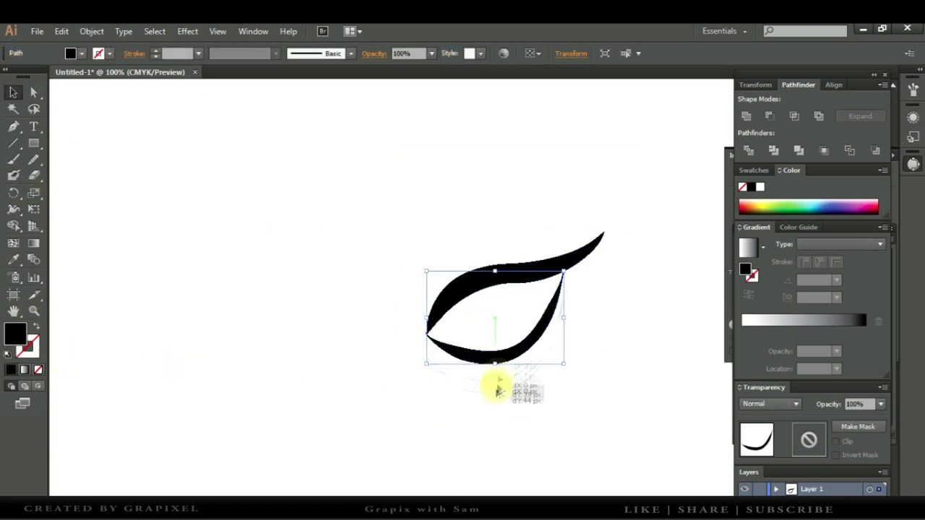
{"action": "left_click_drag", "start_coordinate": [495, 362], "coordinate": [499, 394]}
Step: Fill the lower-curve copy red and resize it to hug the black lower lid
{"action": "double_click", "coordinate": [16, 332]}
{"action": "left_click", "coordinate": [251, 190]}
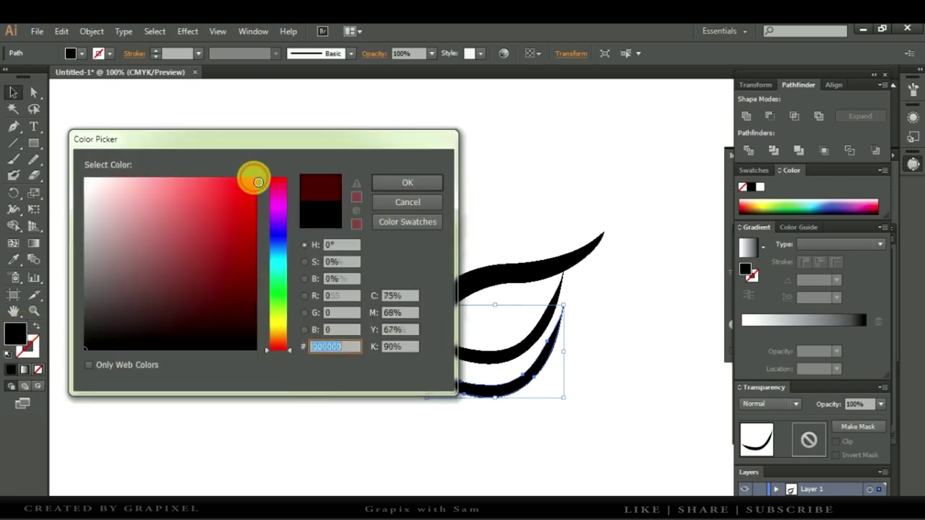
{"action": "left_click", "coordinate": [406, 182]}
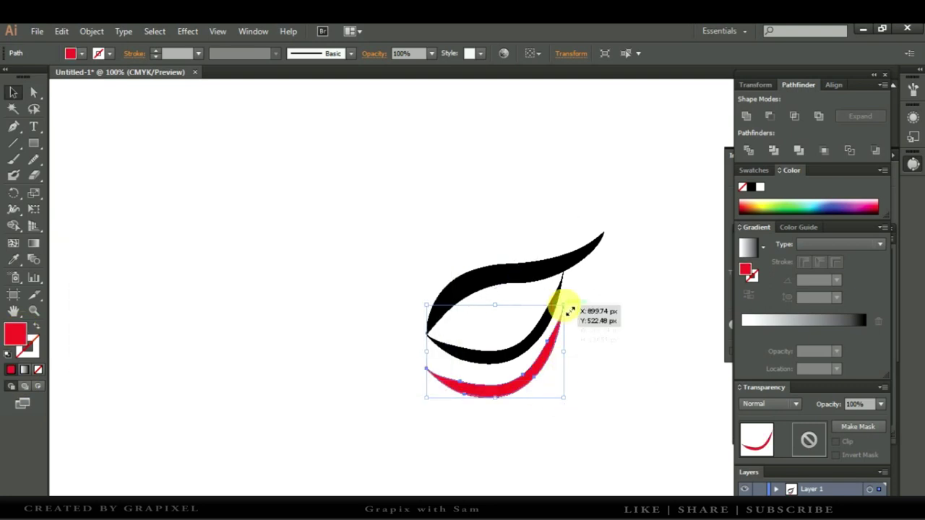
{"action": "mouse_move", "coordinate": [570, 312]}
{"action": "left_mouse_down"}
{"action": "mouse_move", "coordinate": [548, 348]}
{"action": "mouse_move", "coordinate": [526, 341]}
{"action": "mouse_move", "coordinate": [525, 317]}
{"action": "left_mouse_up"}
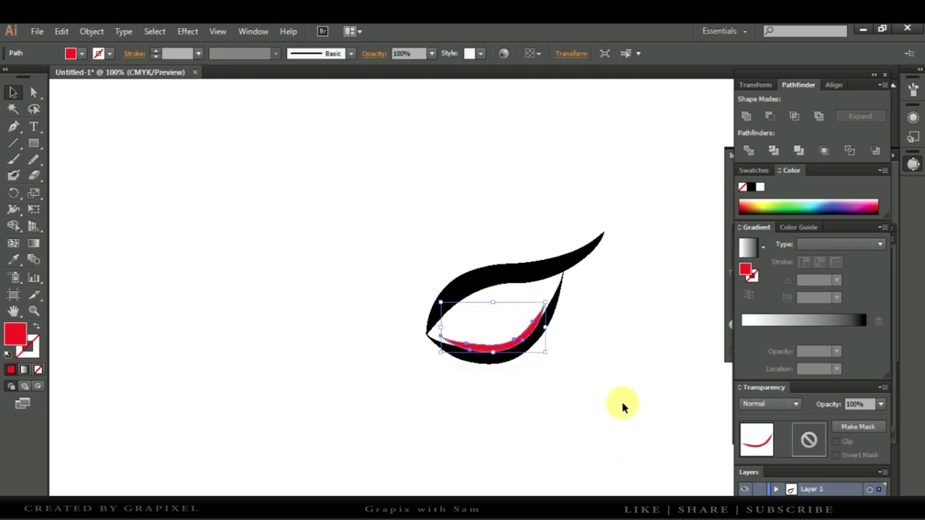
{"action": "left_click_drag", "start_coordinate": [439, 327], "coordinate": [432, 325]}
{"action": "left_click_drag", "start_coordinate": [546, 352], "coordinate": [549, 307]}
{"action": "left_click_drag", "start_coordinate": [433, 352], "coordinate": [429, 338]}
{"action": "left_click_drag", "start_coordinate": [540, 325], "coordinate": [549, 325]}
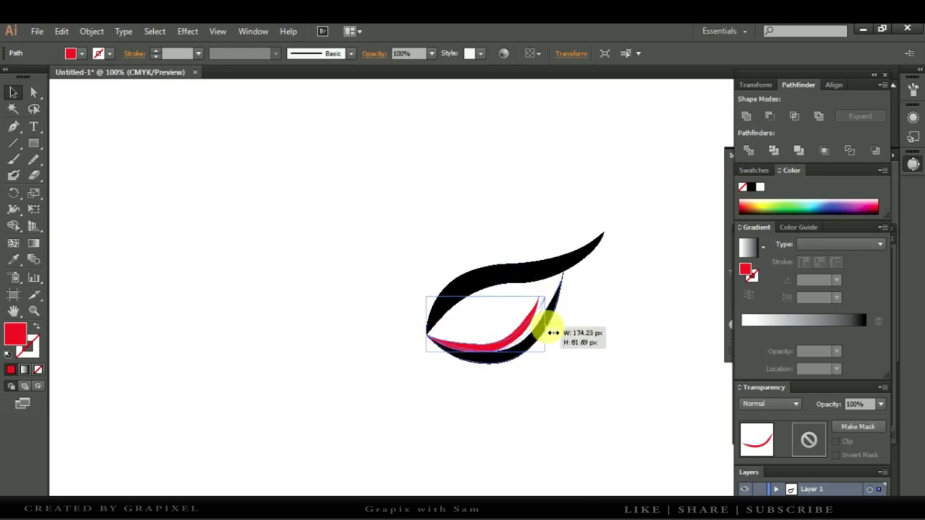
{"action": "left_click", "coordinate": [586, 403]}
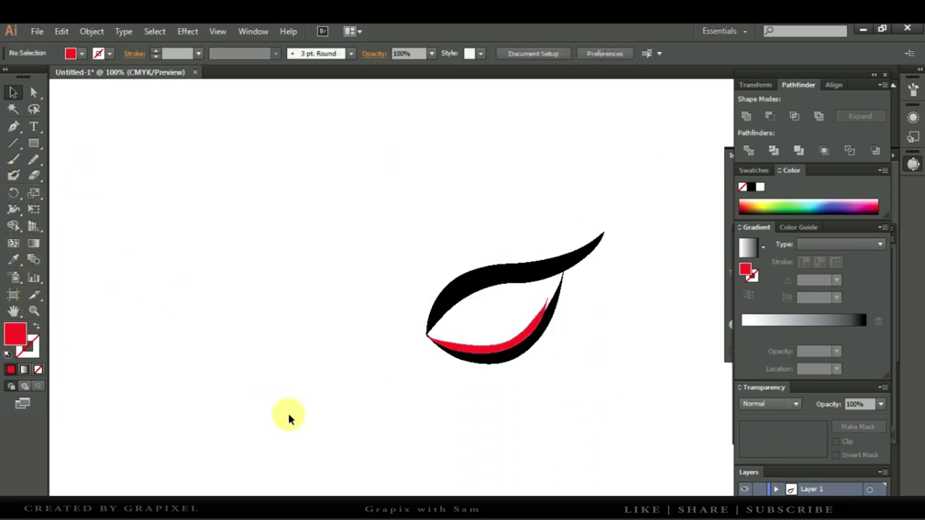
Step: Zoom in and nudge the red crescent's left tip and top anchors to fit the lid
{"action": "key", "text": "z"}
{"action": "left_click", "coordinate": [460, 372]}
{"action": "left_click", "coordinate": [33, 92]}
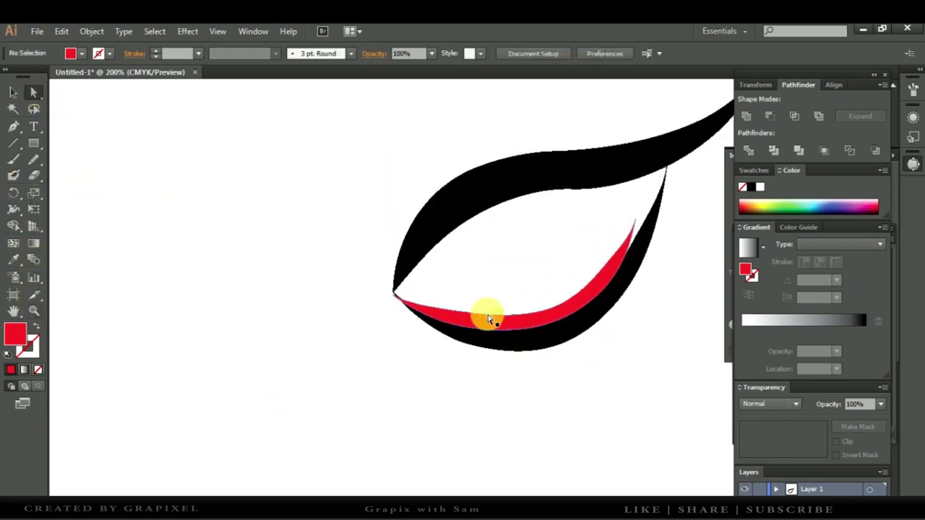
{"action": "left_click", "coordinate": [489, 314]}
{"action": "left_click_drag", "start_coordinate": [395, 301], "coordinate": [396, 292]}
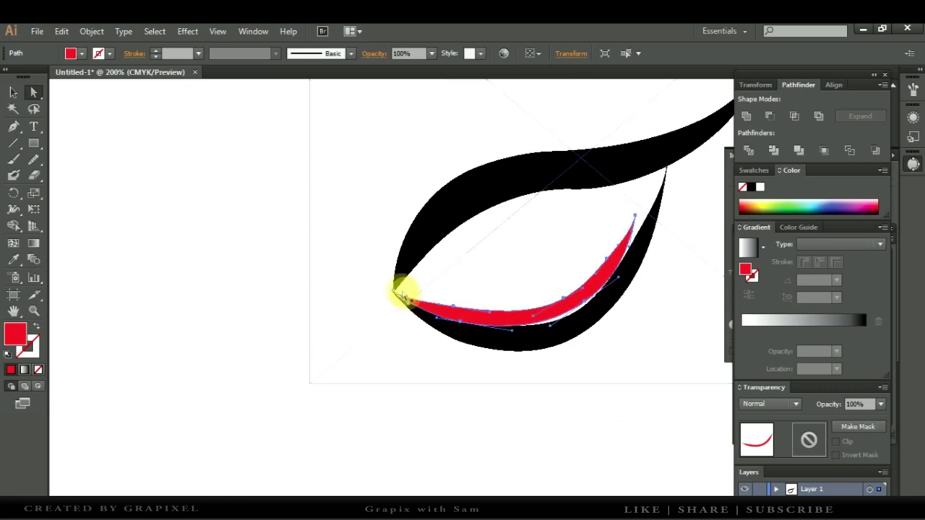
{"action": "left_click", "coordinate": [586, 311]}
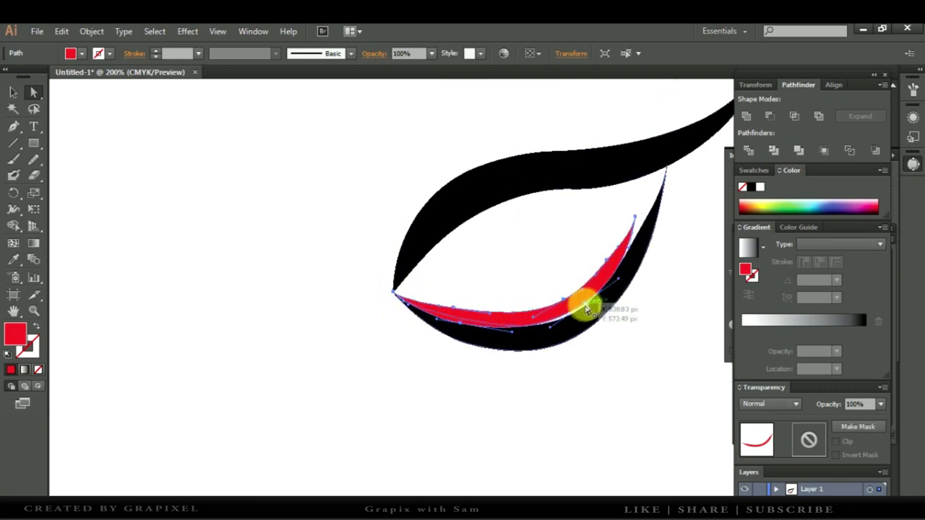
{"action": "left_click", "coordinate": [620, 282]}
{"action": "left_click_drag", "start_coordinate": [635, 220], "coordinate": [642, 215]}
{"action": "left_click_drag", "start_coordinate": [399, 297], "coordinate": [392, 292]}
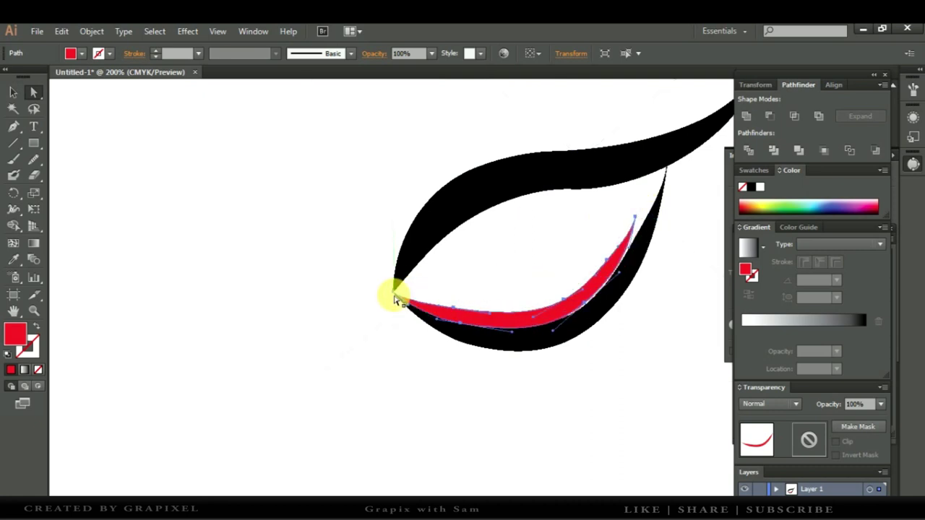
{"action": "left_click", "coordinate": [445, 408], "text": "alt"}
Step: Zoom out and bend the red crescent's lower edge into a smoother curve
{"action": "left_click", "coordinate": [539, 385], "text": "ctrl"}
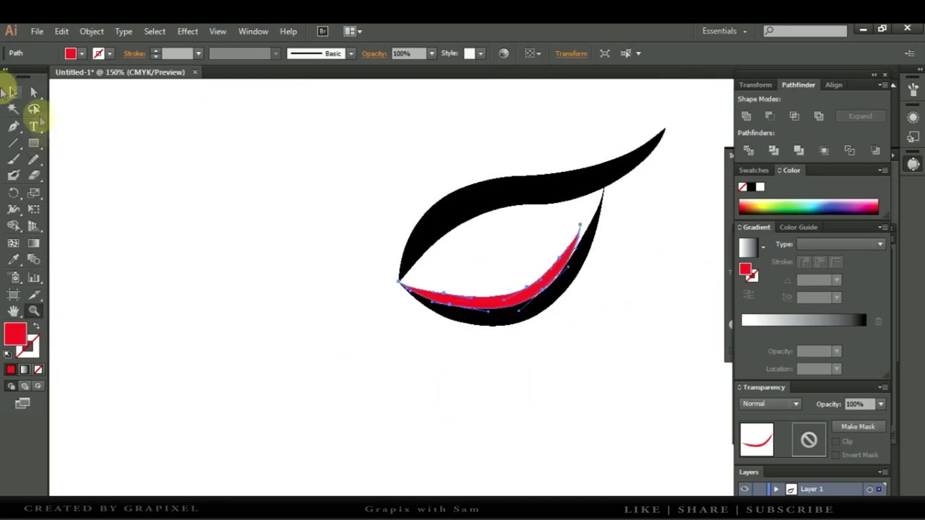
{"action": "key", "text": "v"}
{"action": "left_click", "coordinate": [496, 299]}
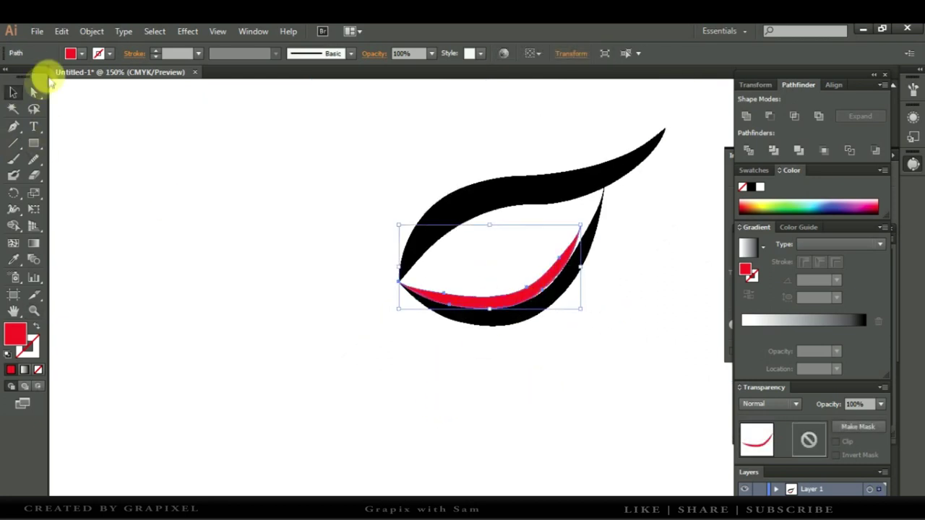
{"action": "left_click", "coordinate": [33, 92]}
{"action": "left_click", "coordinate": [523, 313]}
{"action": "left_click_drag", "start_coordinate": [518, 317], "coordinate": [591, 269]}
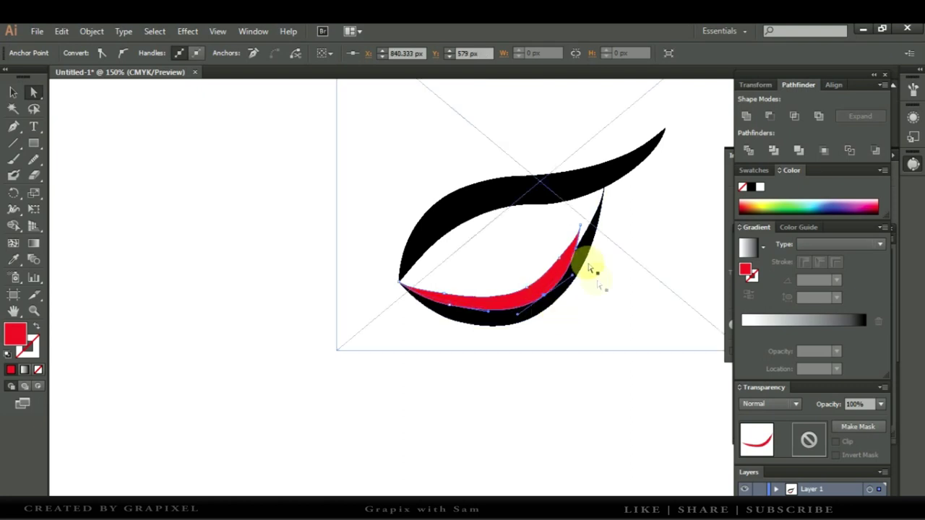
{"action": "left_click", "coordinate": [341, 282]}
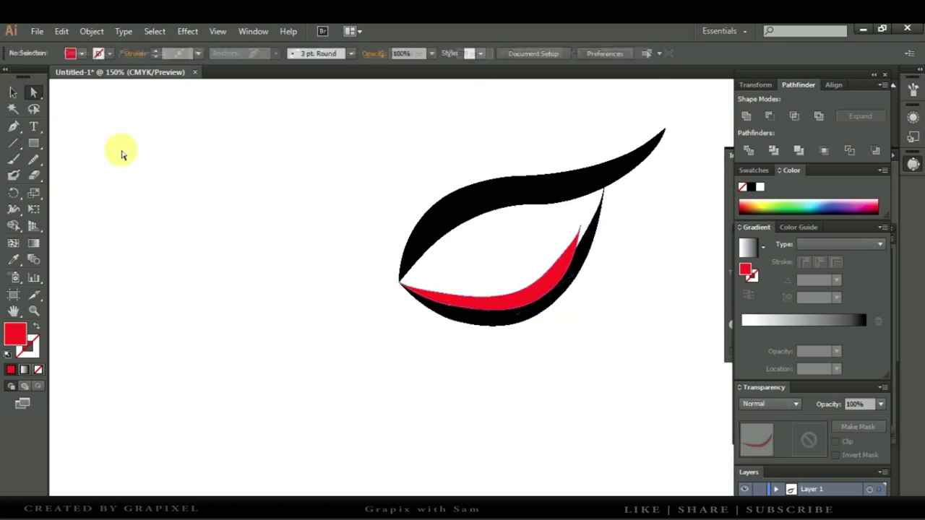
Step: Draw a black circle pupil and place a small white highlight dot on it
{"action": "left_click", "coordinate": [526, 394], "text": "alt"}
{"action": "left_click", "coordinate": [526, 393], "text": "alt"}
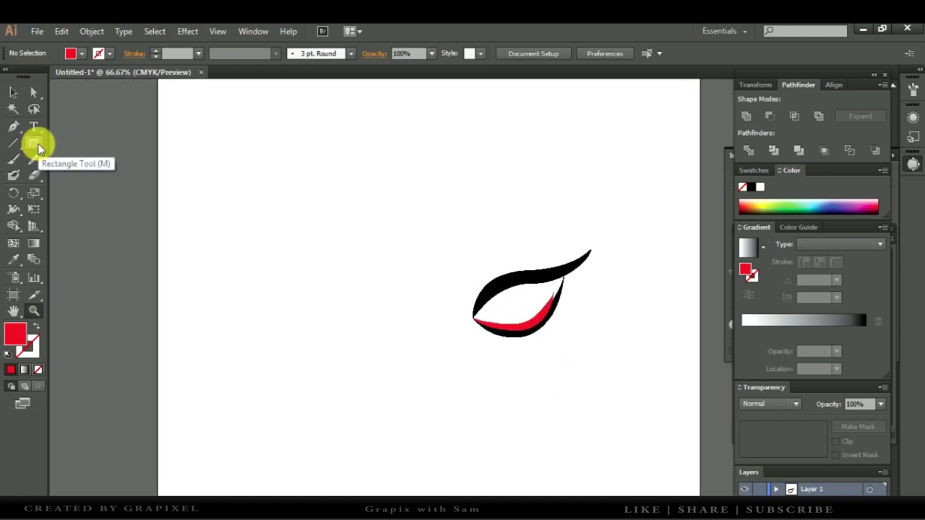
{"action": "left_click_drag", "start_coordinate": [36, 142], "coordinate": [87, 173]}
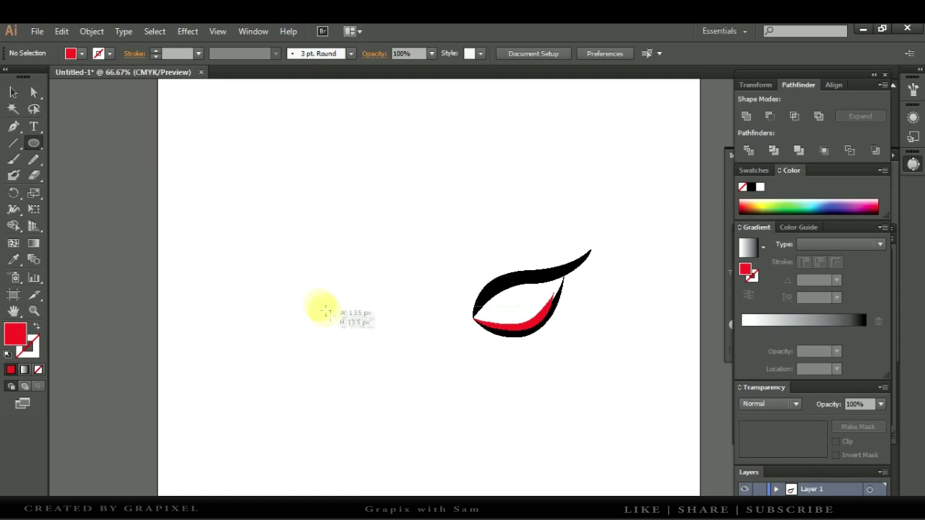
{"action": "left_click_drag", "start_coordinate": [326, 313], "coordinate": [365, 345]}
{"action": "double_click", "coordinate": [15, 334]}
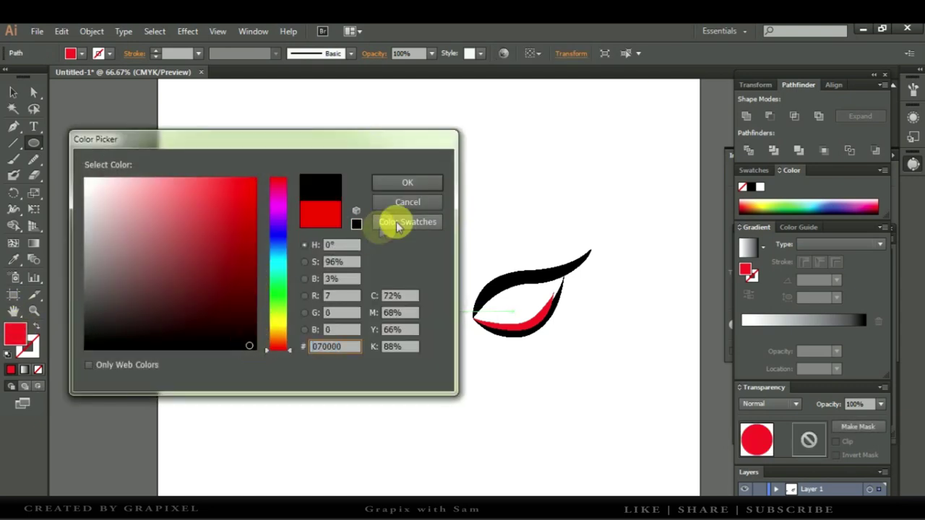
{"action": "left_click", "coordinate": [406, 183]}
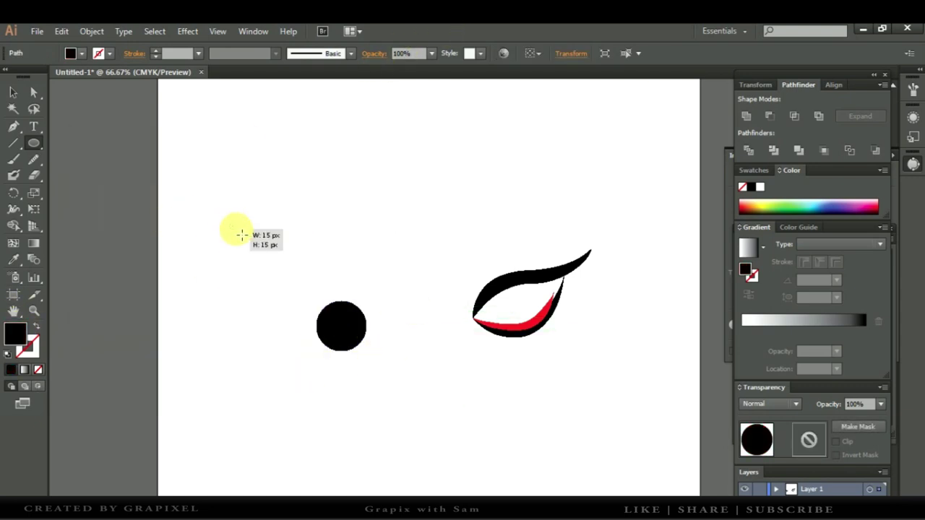
{"action": "double_click", "coordinate": [15, 333]}
{"action": "left_click", "coordinate": [87, 177]}
{"action": "left_click", "coordinate": [406, 182]}
{"action": "key", "text": "v"}
{"action": "left_click_drag", "start_coordinate": [235, 229], "coordinate": [337, 315]}
{"action": "left_click", "coordinate": [299, 366]}
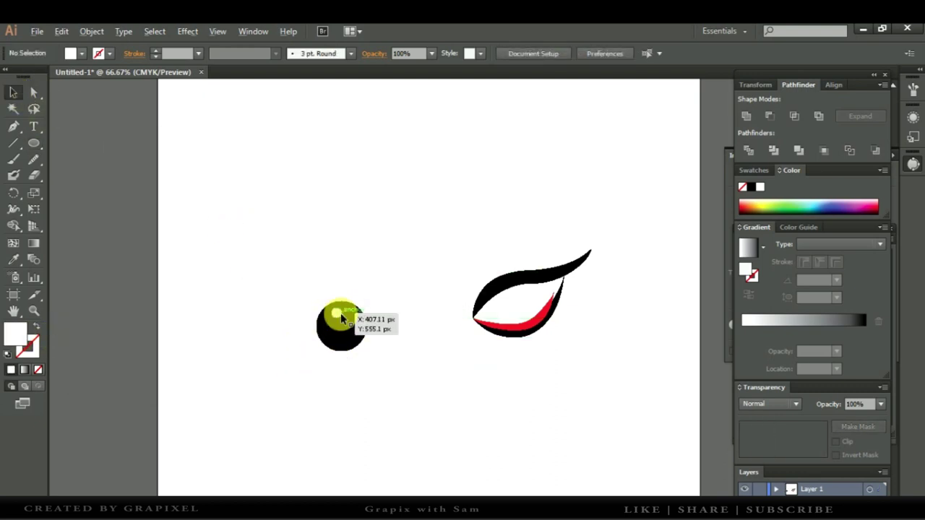
Step: Scale the white highlight dot non-uniformly via Transform > Scale
{"action": "left_click", "coordinate": [341, 313]}
{"action": "right_click", "coordinate": [352, 316]}
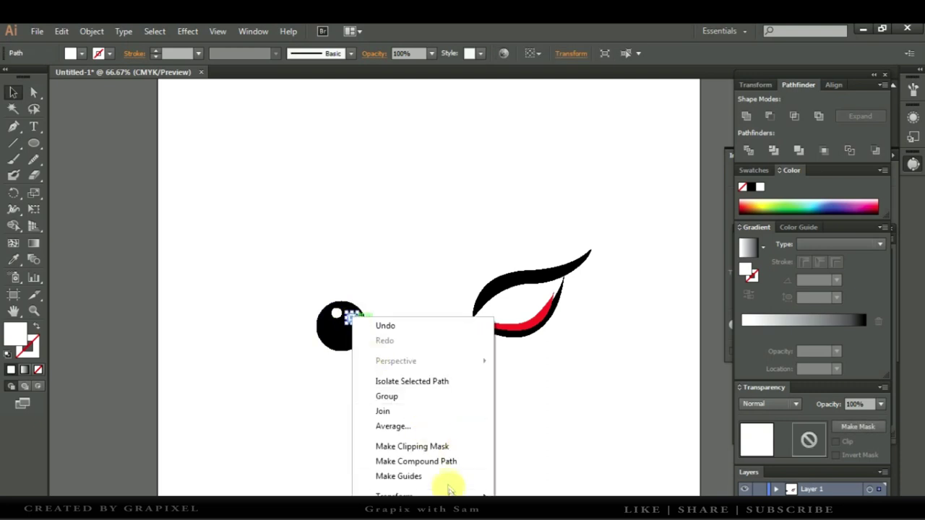
{"action": "left_click", "coordinate": [523, 441]}
{"action": "left_click", "coordinate": [679, 218]}
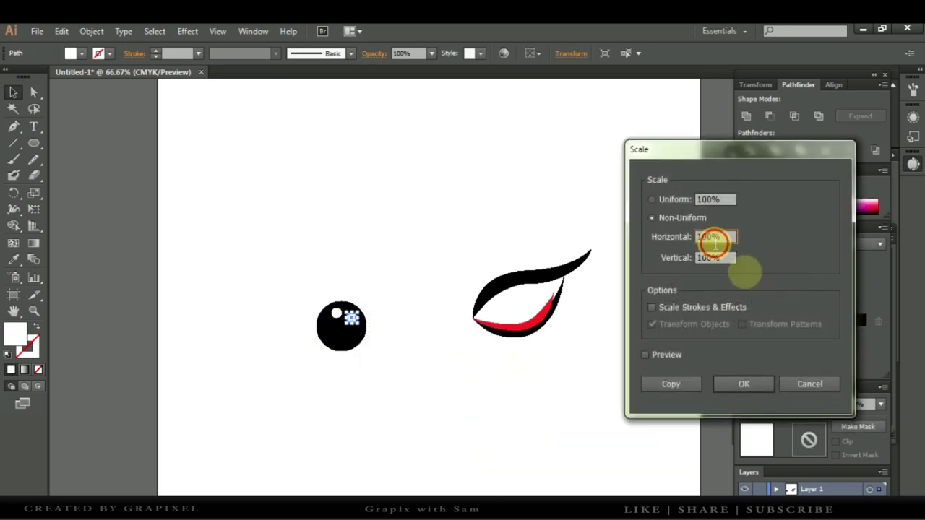
{"action": "key", "text": "Tab"}
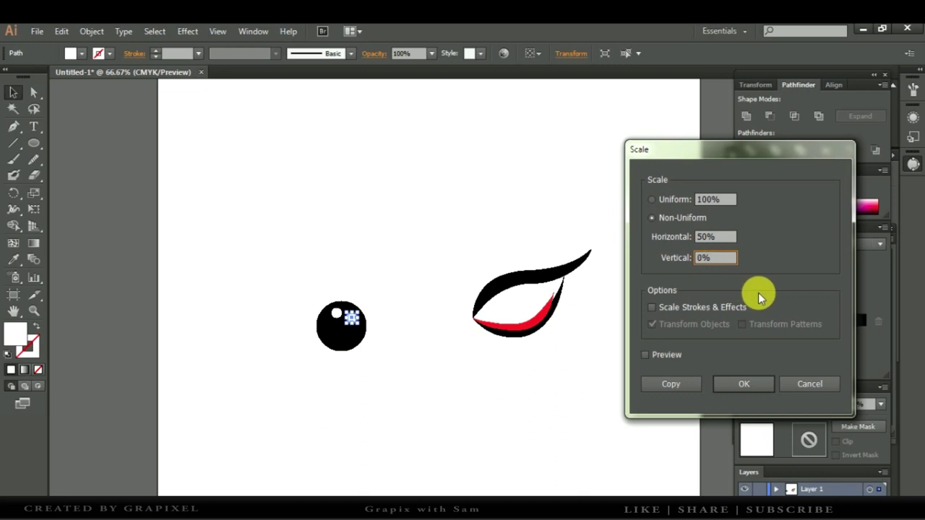
{"action": "type", "text": "50"}
{"action": "left_click", "coordinate": [744, 383]}
Step: Group the pupil and highlights, shrink the group, and place it inside the eye
{"action": "left_click", "coordinate": [307, 372]}
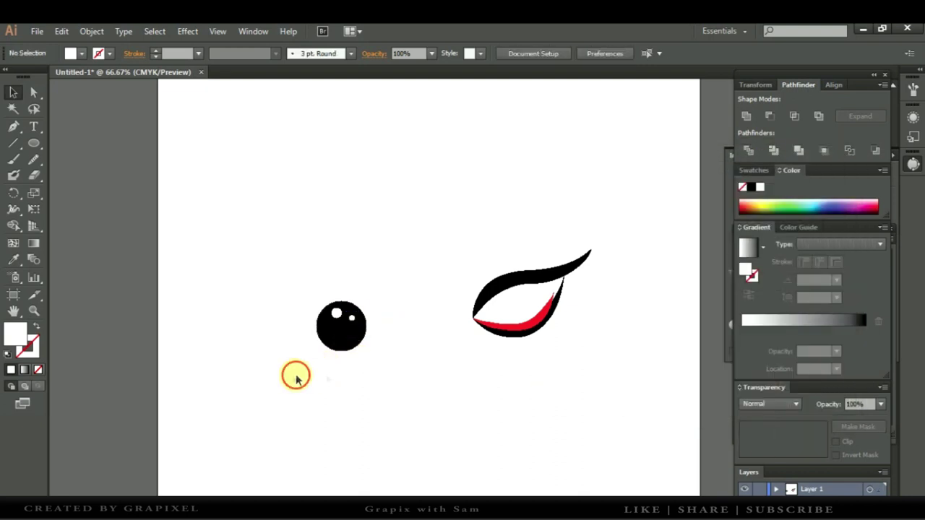
{"action": "left_click_drag", "start_coordinate": [296, 378], "coordinate": [376, 293]}
{"action": "right_click", "coordinate": [351, 320]}
{"action": "left_click", "coordinate": [393, 387]}
{"action": "mouse_move", "coordinate": [372, 356]}
{"action": "left_mouse_down"}
{"action": "mouse_move", "coordinate": [359, 340]}
{"action": "mouse_move", "coordinate": [524, 326]}
{"action": "left_mouse_up"}
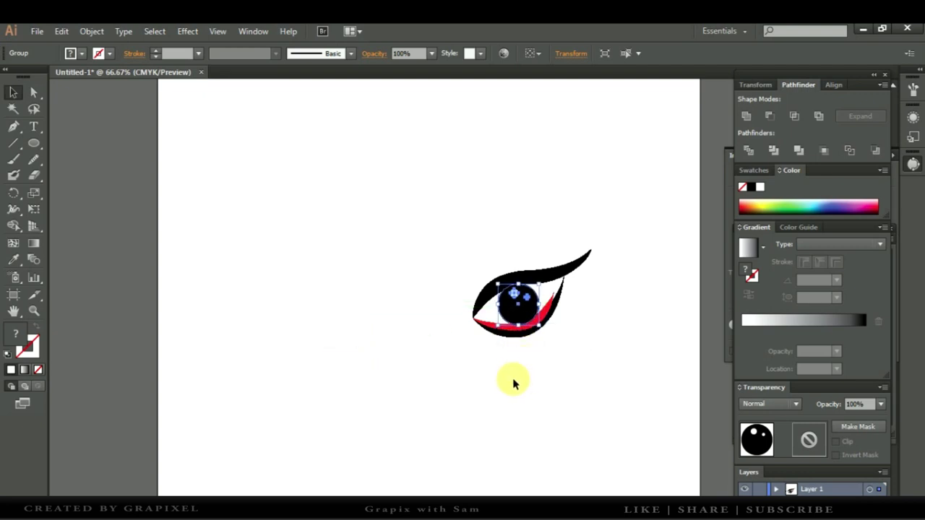
{"action": "left_click", "coordinate": [512, 378]}
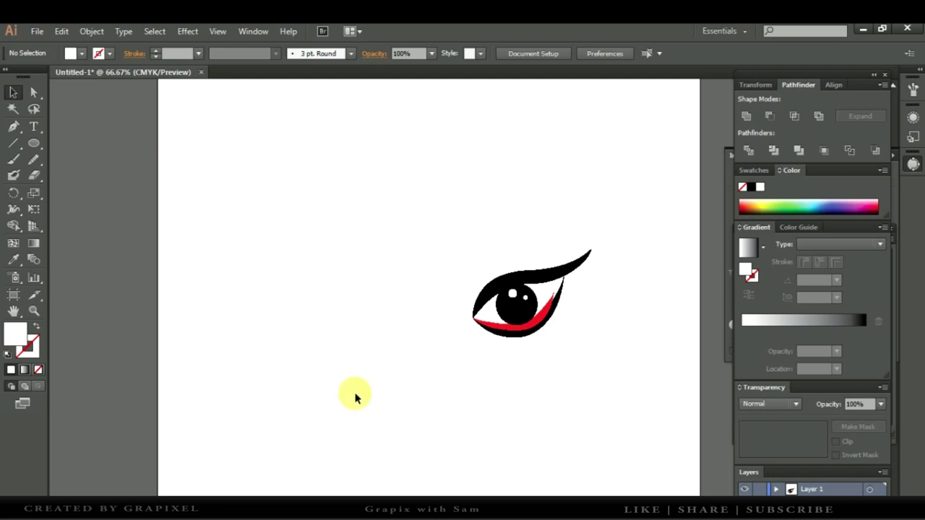
Step: Draw a stroke-only crescent eyebrow curving up over the eye
{"action": "left_click", "coordinate": [14, 126]}
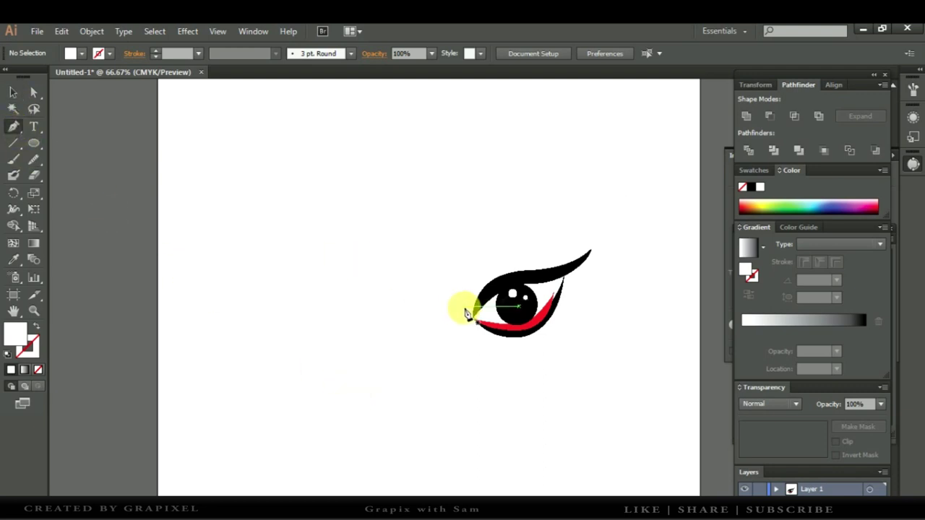
{"action": "left_click", "coordinate": [463, 306]}
{"action": "left_click_drag", "start_coordinate": [609, 213], "coordinate": [748, 238]}
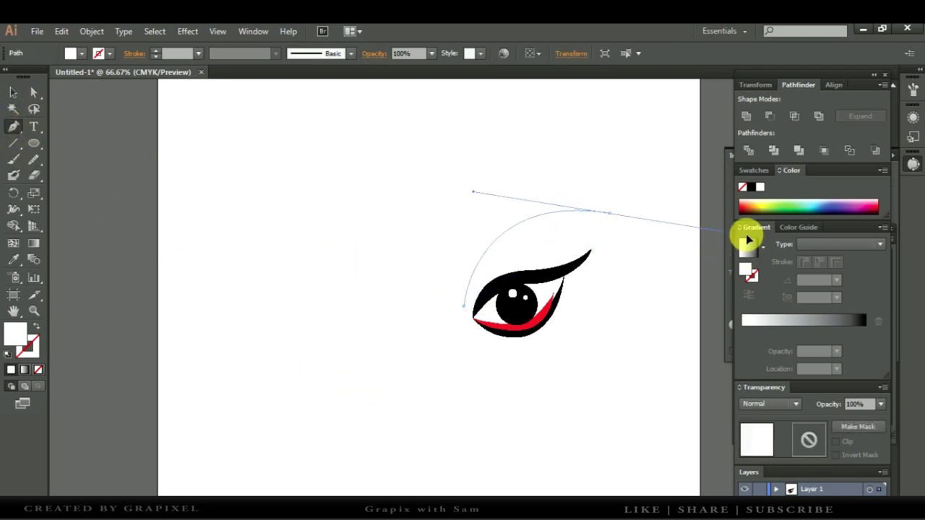
{"action": "double_click", "coordinate": [15, 334]}
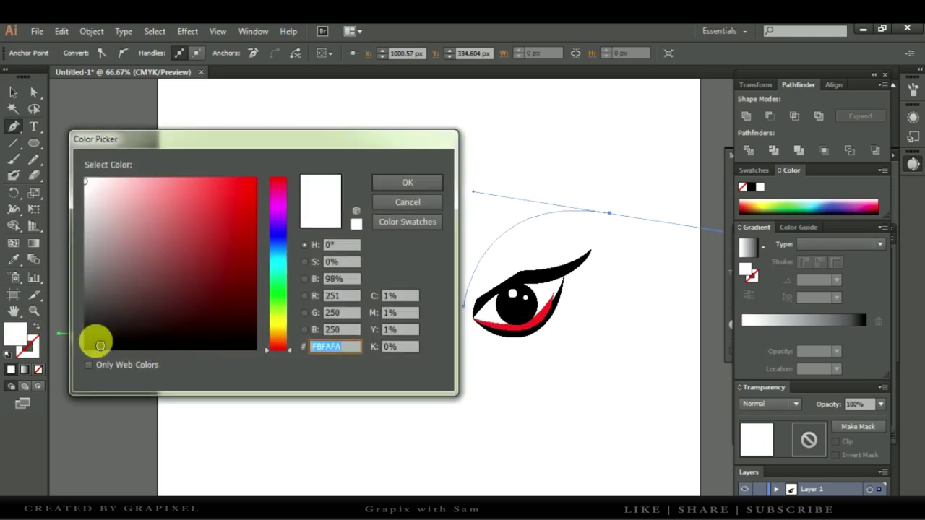
{"action": "left_click", "coordinate": [91, 346]}
{"action": "key", "text": "Return"}
{"action": "key", "text": "shift+x"}
{"action": "left_click", "coordinate": [609, 214]}
{"action": "left_click_drag", "start_coordinate": [467, 311], "coordinate": [429, 415]}
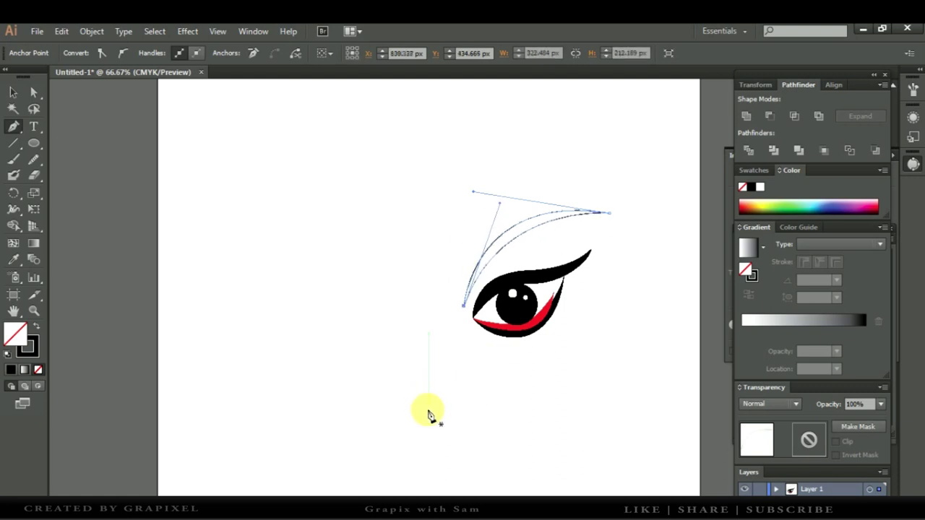
Step: Duplicate the crescent to the left and move the faint reference image to the lower-left corner
{"action": "left_click", "coordinate": [14, 93]}
{"action": "left_click", "coordinate": [491, 252]}
{"action": "mouse_move", "coordinate": [494, 250]}
{"action": "left_mouse_down"}
{"action": "mouse_move", "coordinate": [452, 283]}
{"action": "mouse_move", "coordinate": [481, 241]}
{"action": "mouse_move", "coordinate": [229, 313]}
{"action": "left_mouse_up"}
{"action": "left_click", "coordinate": [474, 264]}
{"action": "mouse_move", "coordinate": [479, 268]}
{"action": "left_mouse_down"}
{"action": "mouse_move", "coordinate": [356, 181]}
{"action": "mouse_move", "coordinate": [479, 269]}
{"action": "mouse_move", "coordinate": [226, 430]}
{"action": "left_mouse_up"}
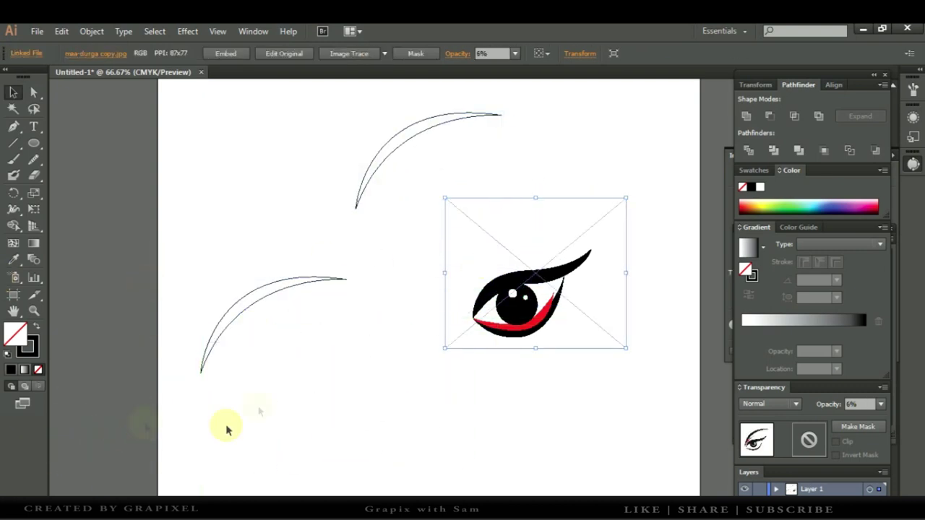
{"action": "left_click_drag", "start_coordinate": [491, 271], "coordinate": [110, 471]}
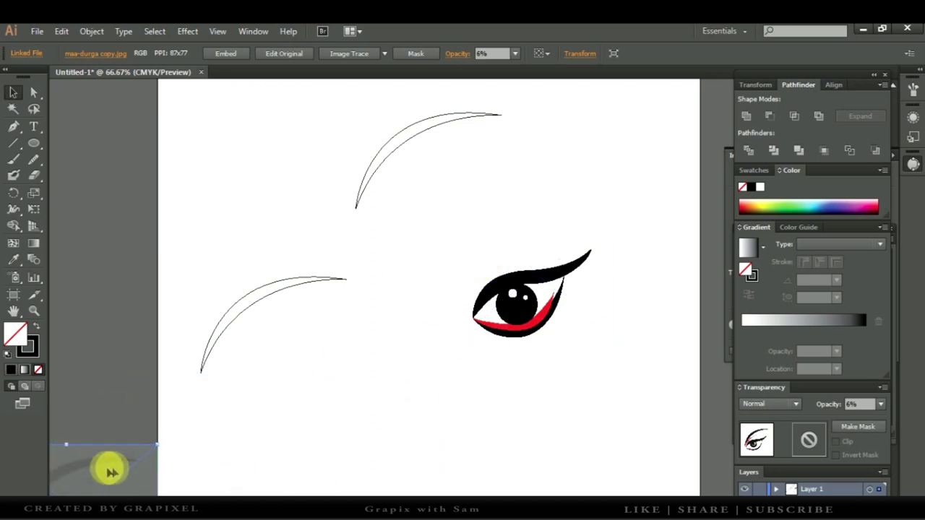
{"action": "left_click", "coordinate": [244, 304]}
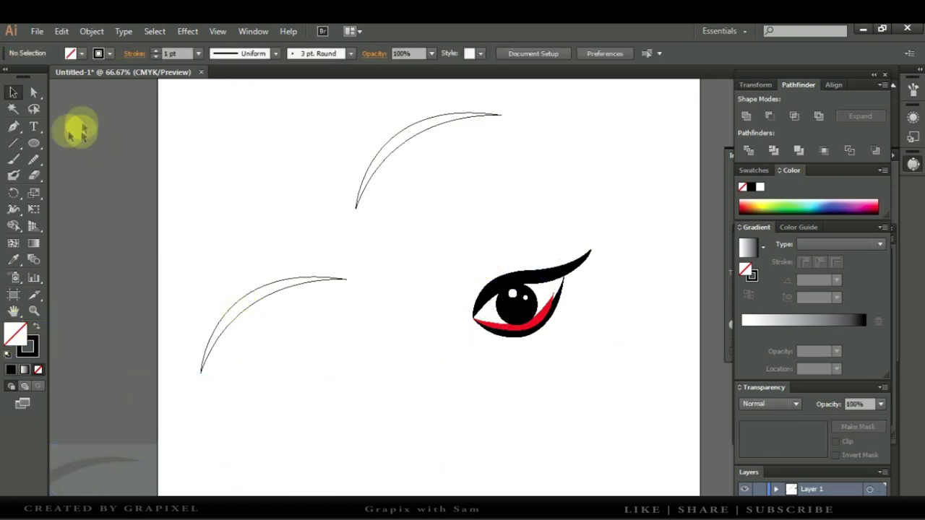
Step: Fill both crescents solid black and move one over the eye as the brow
{"action": "left_click", "coordinate": [225, 338]}
{"action": "left_click", "coordinate": [40, 330]}
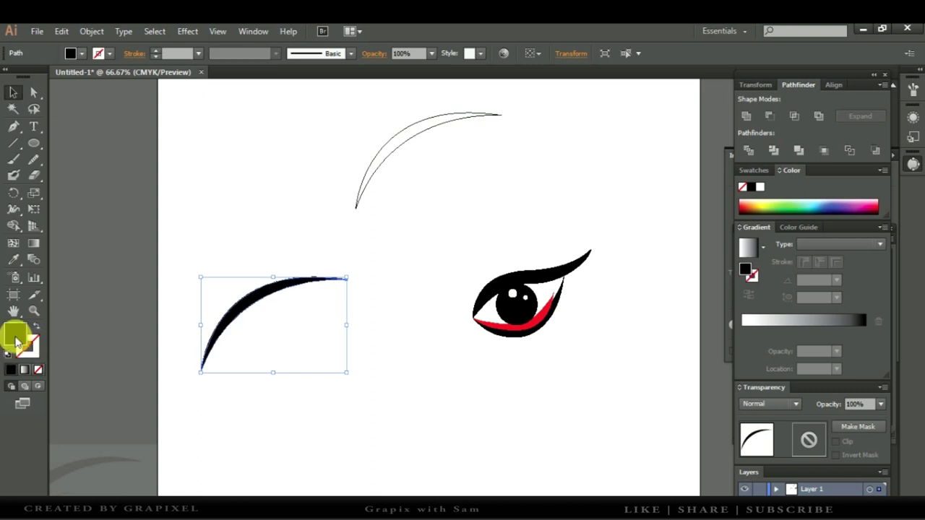
{"action": "left_click_drag", "start_coordinate": [238, 320], "coordinate": [492, 265]}
{"action": "left_click_drag", "start_coordinate": [361, 200], "coordinate": [293, 352]}
{"action": "left_click", "coordinate": [37, 326]}
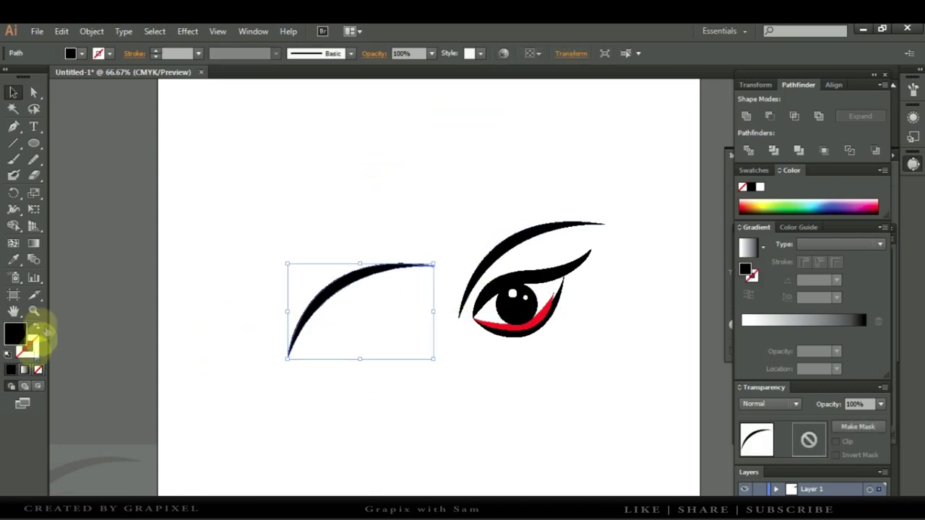
Step: Fill the other crescent red and set it along the black brow arc, nudged left
{"action": "double_click", "coordinate": [15, 332]}
{"action": "left_click", "coordinate": [254, 180]}
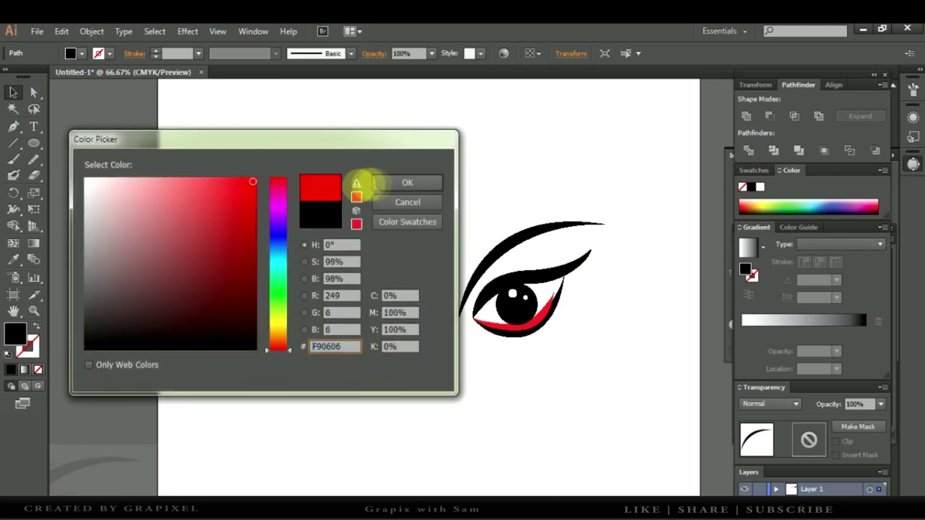
{"action": "left_click", "coordinate": [407, 182]}
{"action": "left_click_drag", "start_coordinate": [329, 300], "coordinate": [505, 260]}
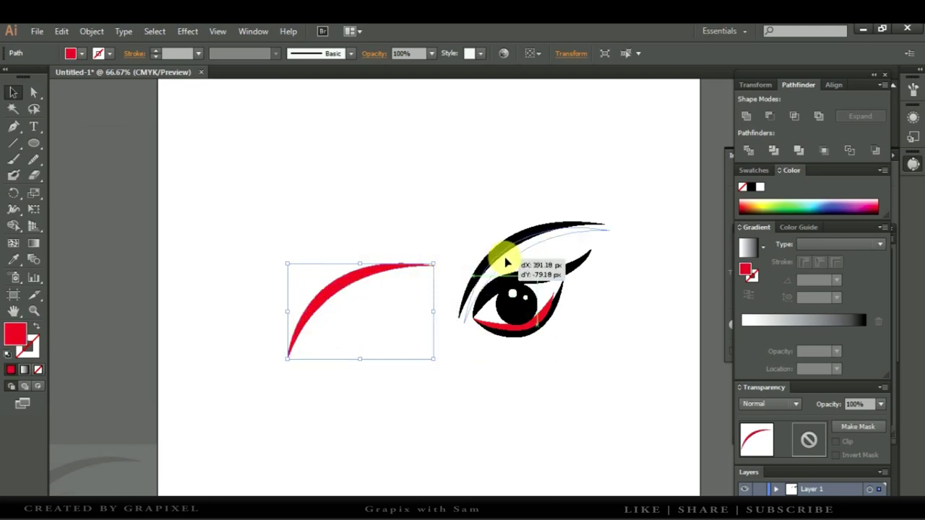
{"action": "key", "text": "Left"}
{"action": "key", "text": "Left"}
{"action": "key", "text": "Left"}
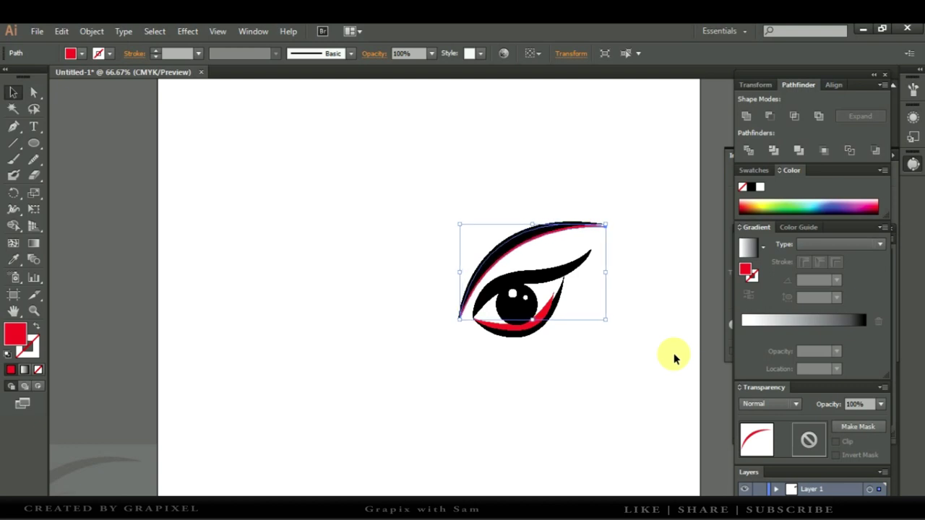
Step: Zoom in on the eye and move the red curve's bottom-left anchor onto the brow tip
{"action": "left_click", "coordinate": [33, 311]}
{"action": "left_click", "coordinate": [465, 349]}
{"action": "left_click", "coordinate": [492, 324]}
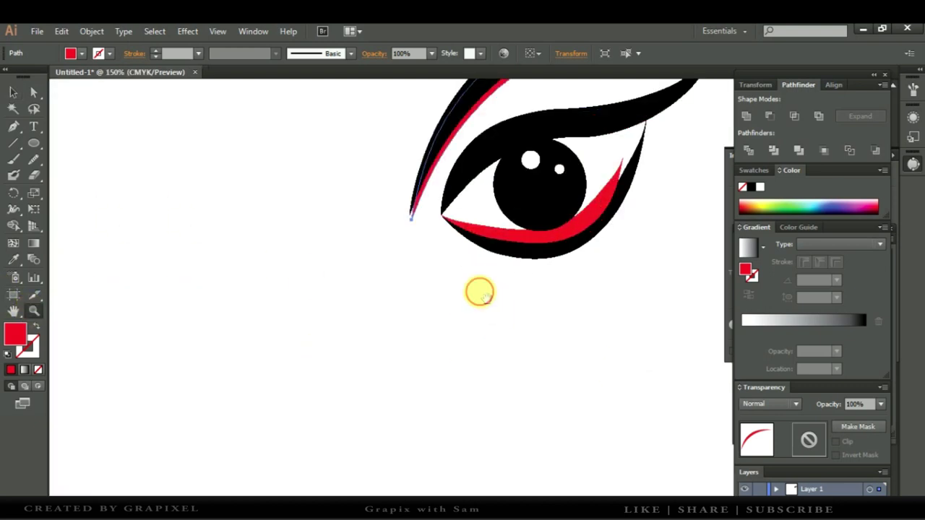
{"action": "left_click", "coordinate": [391, 370]}
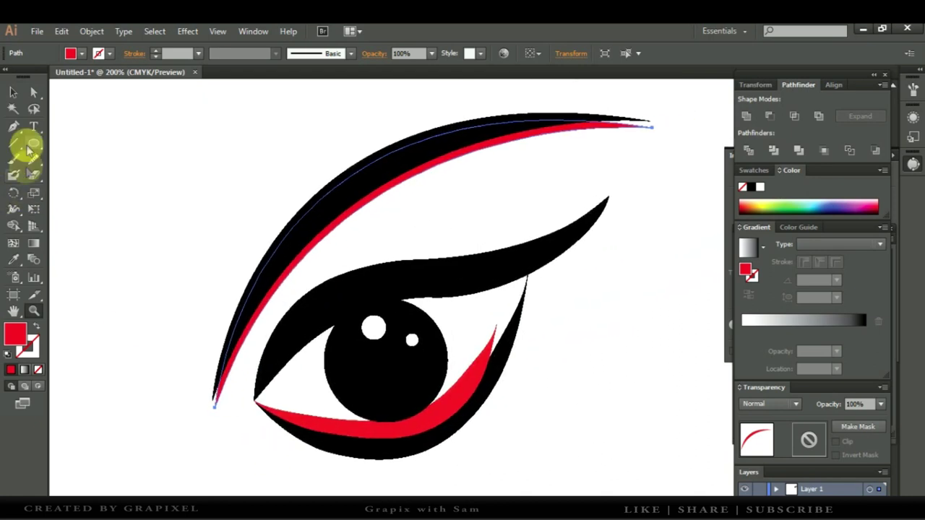
{"action": "left_click", "coordinate": [13, 92]}
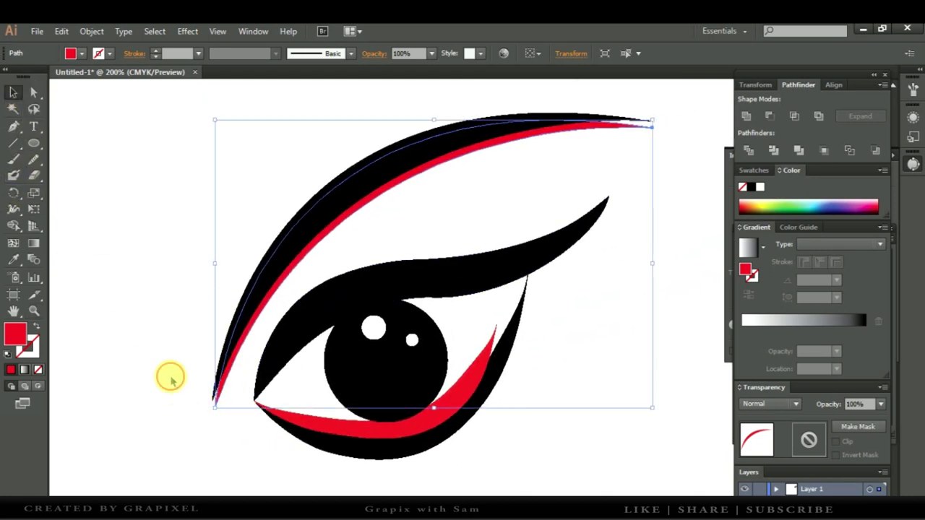
{"action": "key", "text": "a"}
{"action": "left_click", "coordinate": [214, 406]}
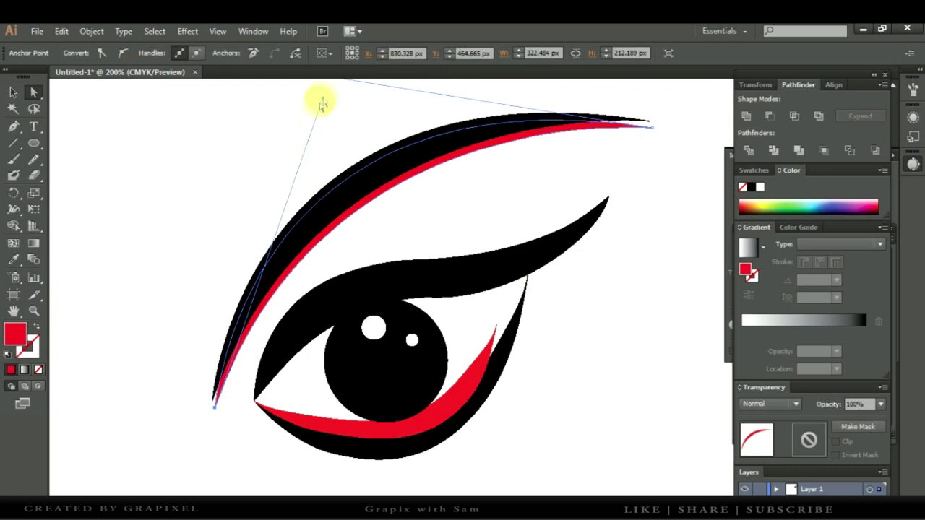
{"action": "left_click_drag", "start_coordinate": [213, 406], "coordinate": [211, 402]}
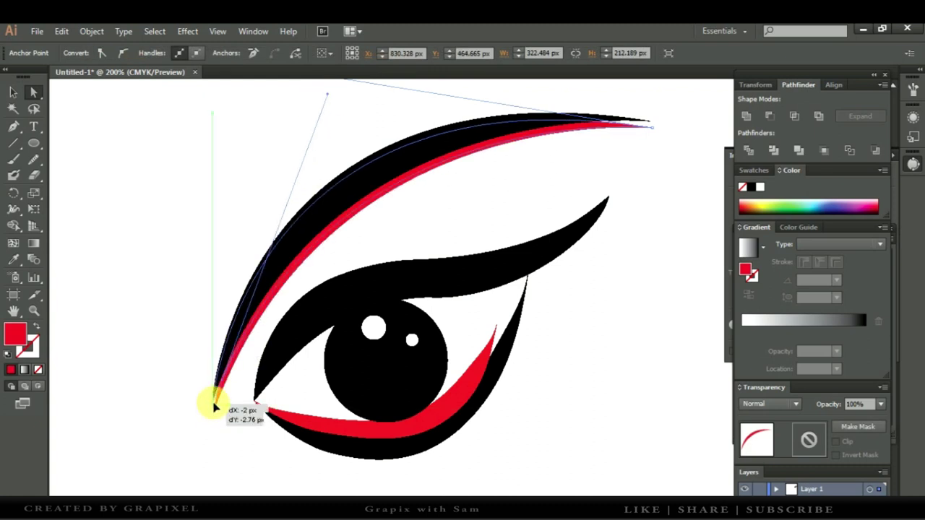
Step: Adjust the red curve's remaining anchors and handles along the black brow, then zoom out
{"action": "left_click_drag", "start_coordinate": [653, 133], "coordinate": [650, 123]}
{"action": "scroll", "coordinate": [413, 219], "scroll_direction": "up", "scroll_amount": 1}
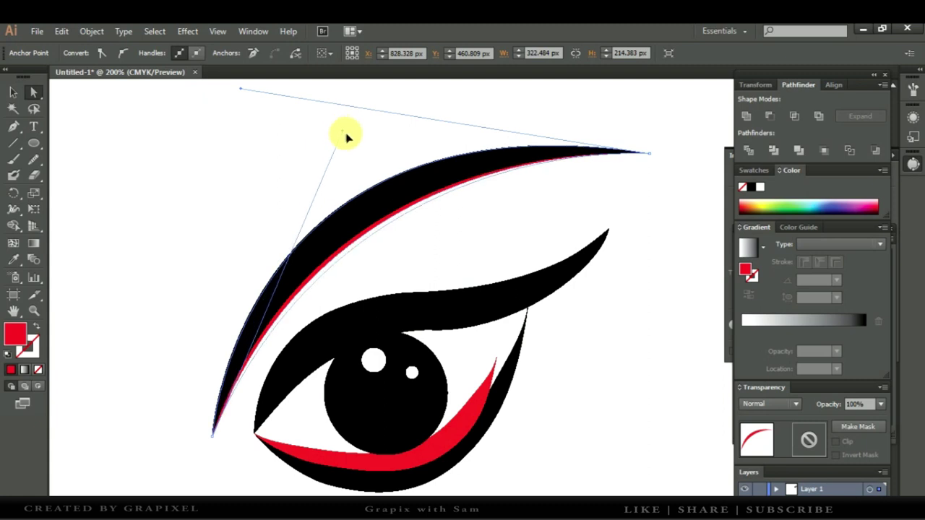
{"action": "left_click_drag", "start_coordinate": [343, 133], "coordinate": [345, 134]}
{"action": "scroll", "coordinate": [242, 93], "scroll_direction": "up", "scroll_amount": 5}
{"action": "left_click_drag", "start_coordinate": [242, 250], "coordinate": [284, 309]}
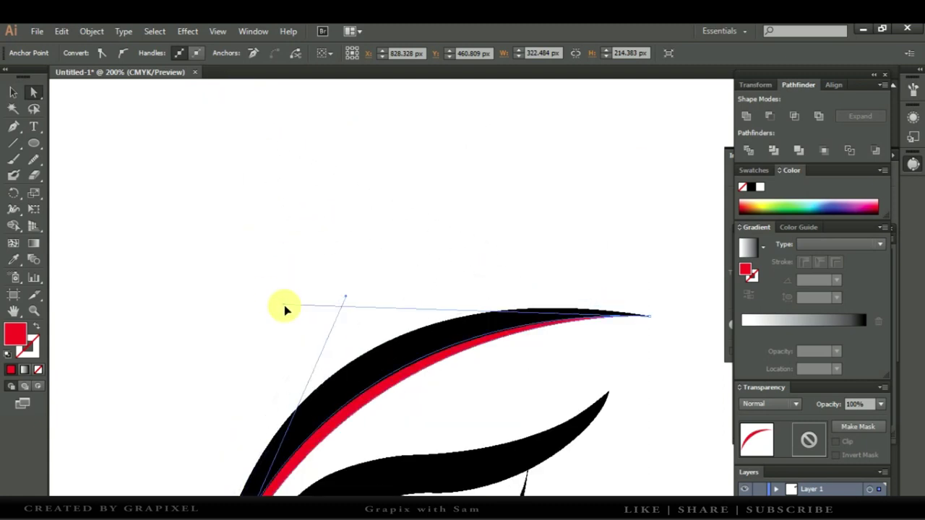
{"action": "scroll", "coordinate": [596, 432], "scroll_direction": "down", "scroll_amount": 1}
{"action": "scroll", "coordinate": [596, 431], "scroll_direction": "down", "scroll_amount": 3}
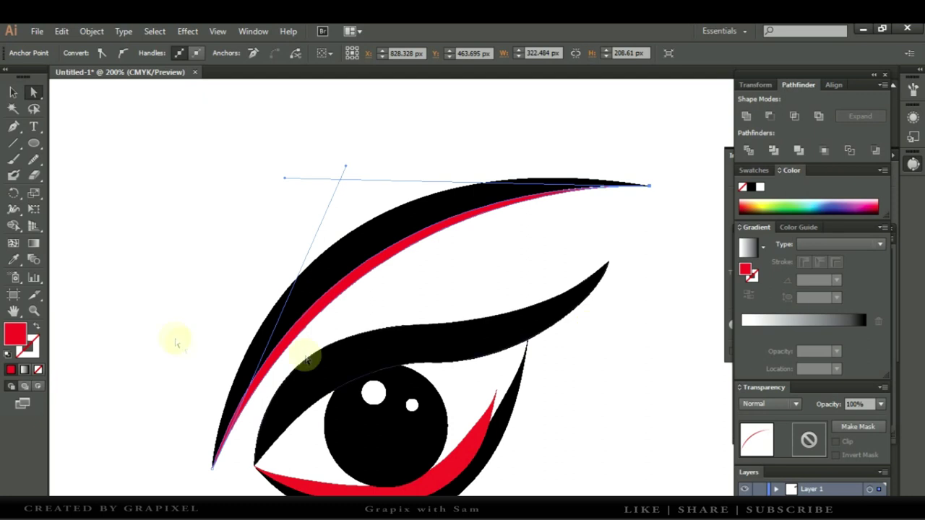
{"action": "left_click", "coordinate": [137, 235], "text": "ctrl+alt"}
{"action": "left_click", "coordinate": [466, 378], "text": "alt"}
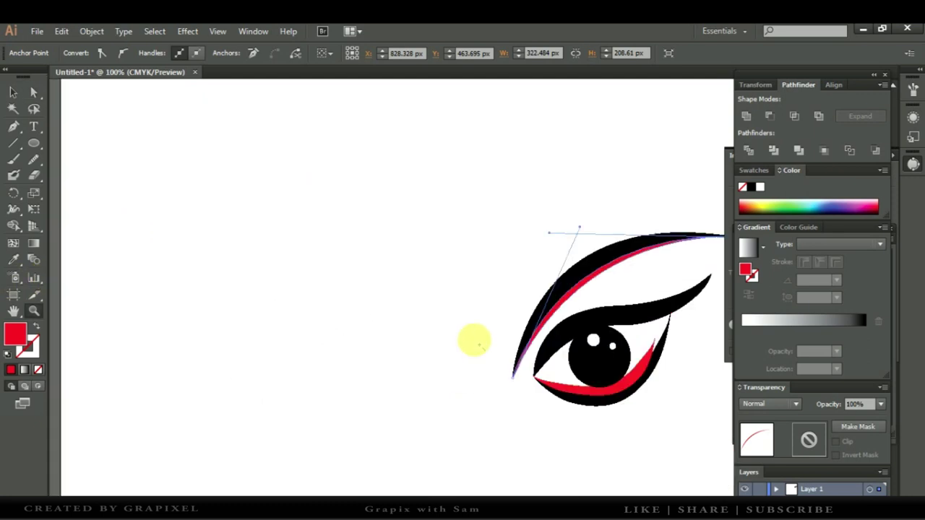
{"action": "left_click", "coordinate": [392, 270], "text": "alt"}
{"action": "scroll", "coordinate": [411, 318], "scroll_direction": "down", "scroll_amount": 2}
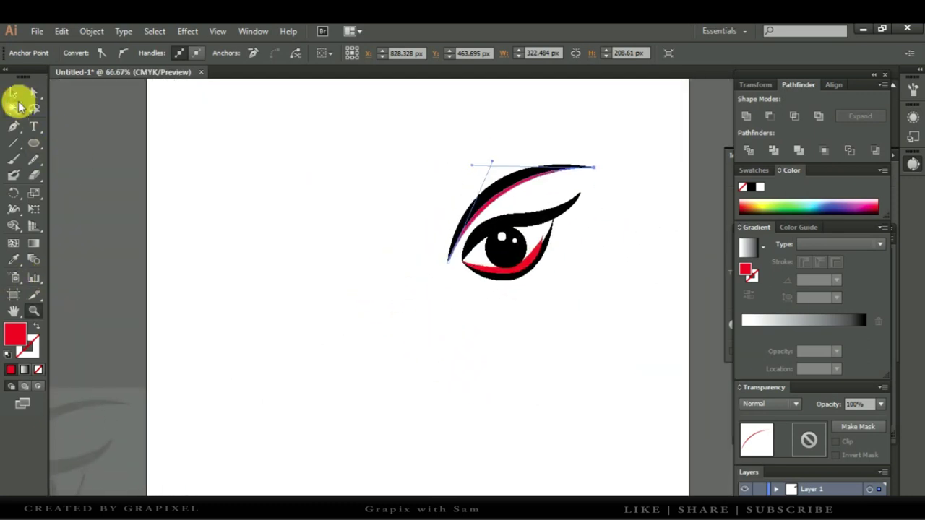
Step: Select all parts of the eye and group them
{"action": "left_click", "coordinate": [13, 93]}
{"action": "left_click", "coordinate": [504, 352]}
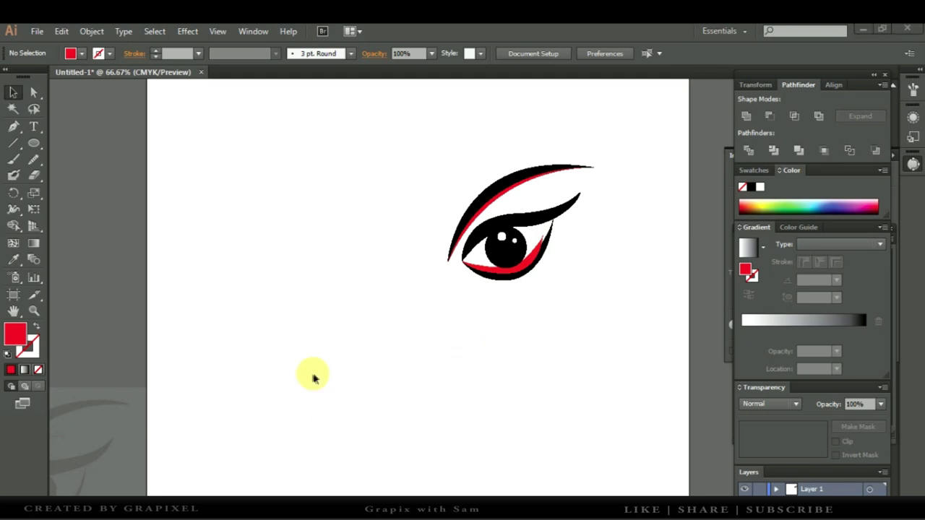
{"action": "left_click_drag", "start_coordinate": [430, 314], "coordinate": [592, 128]}
{"action": "right_click", "coordinate": [549, 176]}
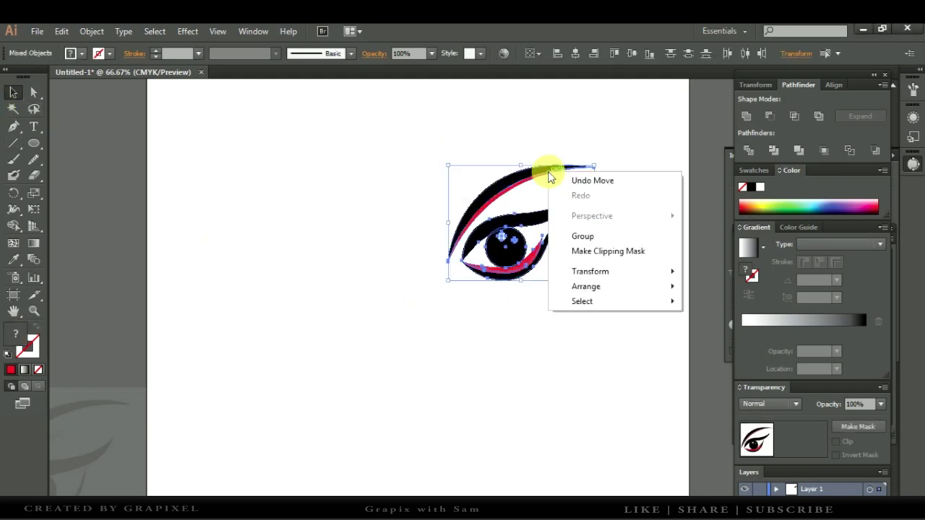
{"action": "left_click", "coordinate": [582, 236]}
Step: Make a vertically reflected copy of the eye group and drag it to the left
{"action": "right_click", "coordinate": [549, 268]}
{"action": "left_click", "coordinate": [717, 411]}
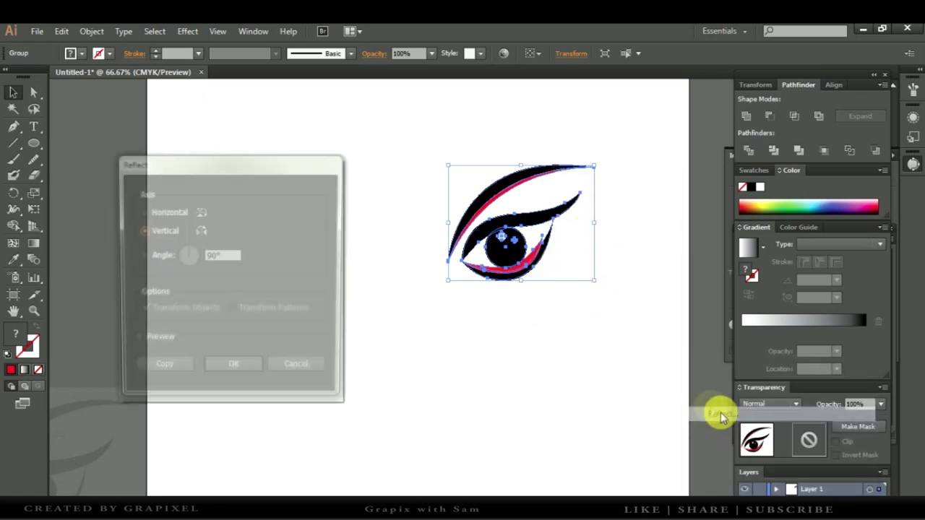
{"action": "left_click", "coordinate": [135, 341]}
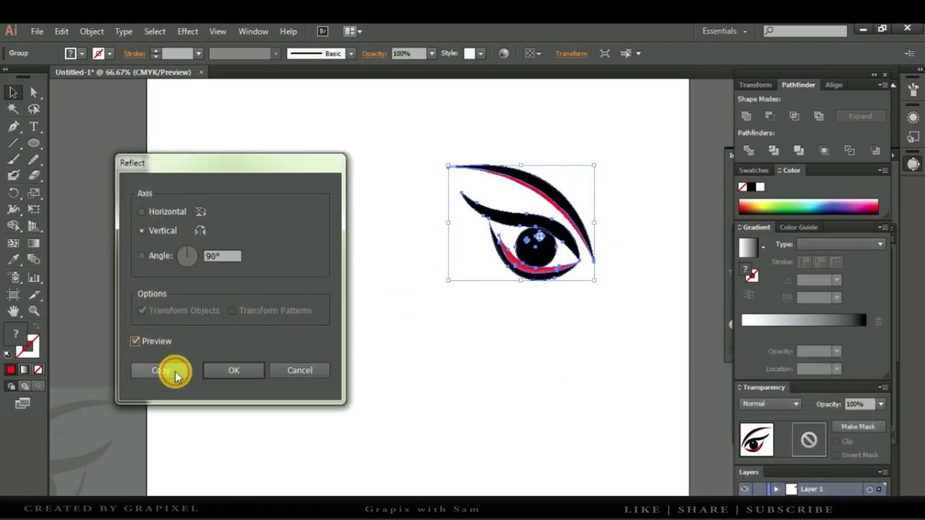
{"action": "left_click", "coordinate": [173, 370]}
{"action": "left_click_drag", "start_coordinate": [538, 270], "coordinate": [361, 263]}
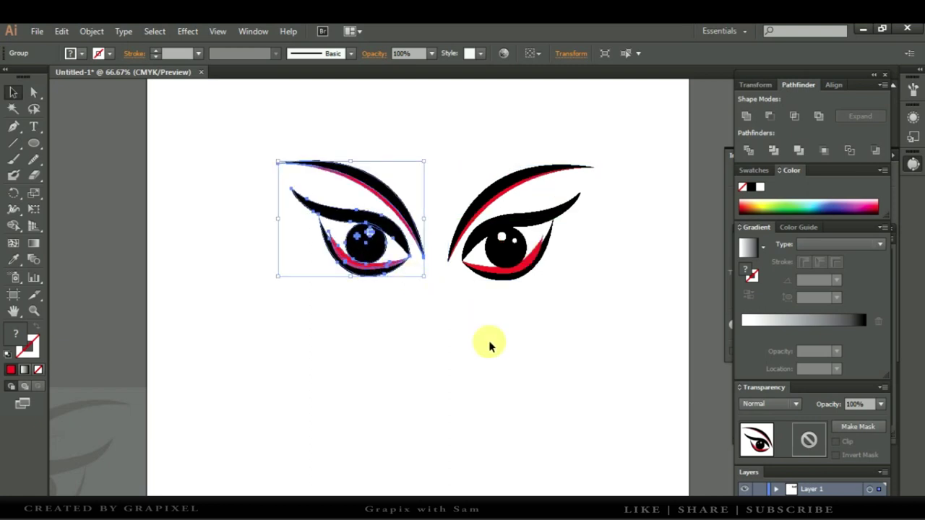
Step: Nudge the left eye into position with Shift+Left
{"action": "left_click", "coordinate": [489, 347]}
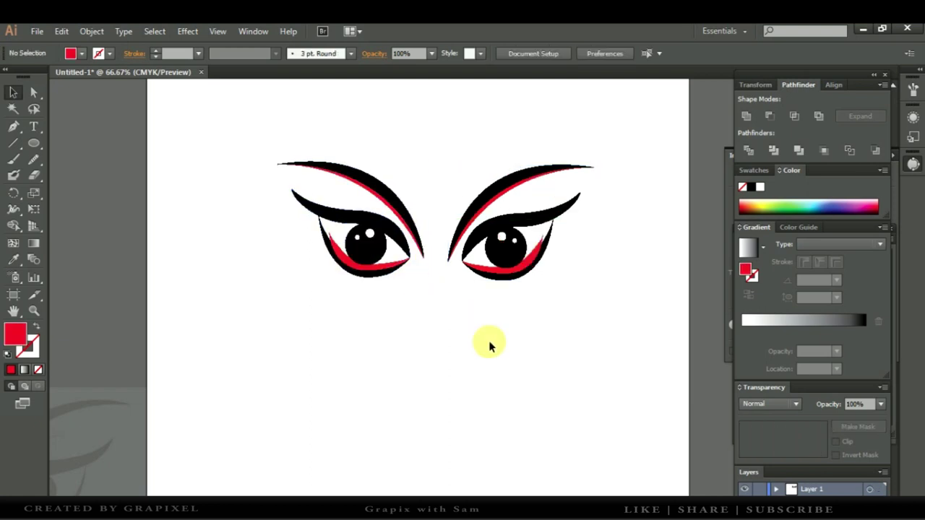
{"action": "left_click", "coordinate": [392, 274]}
{"action": "left_click", "coordinate": [387, 296]}
{"action": "left_click", "coordinate": [373, 275]}
{"action": "key", "text": "shift+Left"}
{"action": "left_click", "coordinate": [384, 326]}
{"action": "key", "text": "ctrl+z"}
{"action": "left_click", "coordinate": [378, 296]}
Step: Reposition the right eye and nudge it right to balance the pair
{"action": "left_click", "coordinate": [474, 264]}
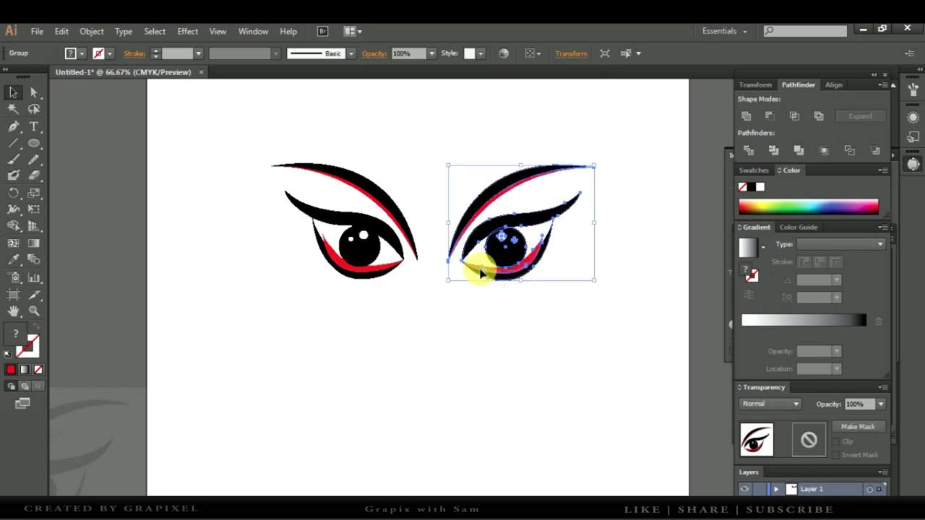
{"action": "left_click_drag", "start_coordinate": [486, 275], "coordinate": [480, 270]}
{"action": "left_click", "coordinate": [463, 339]}
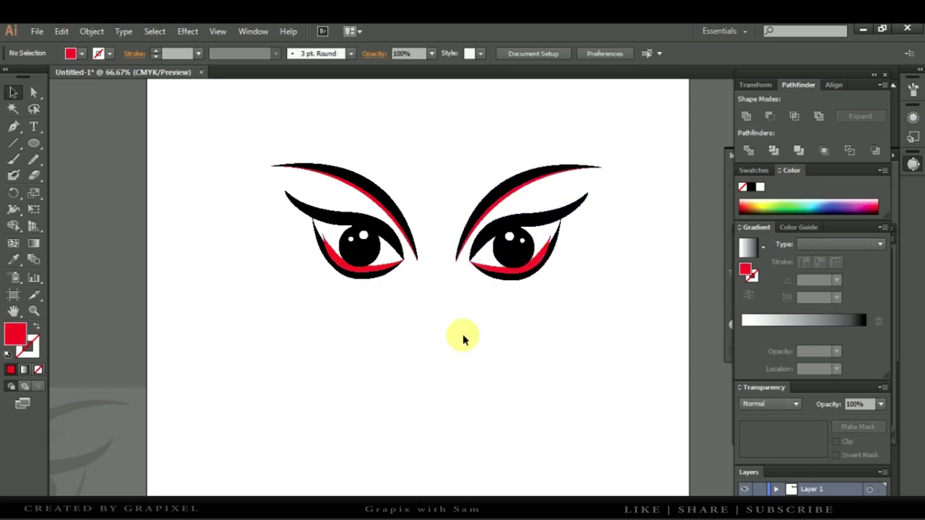
{"action": "left_click", "coordinate": [465, 247]}
{"action": "key", "text": "shift+Right"}
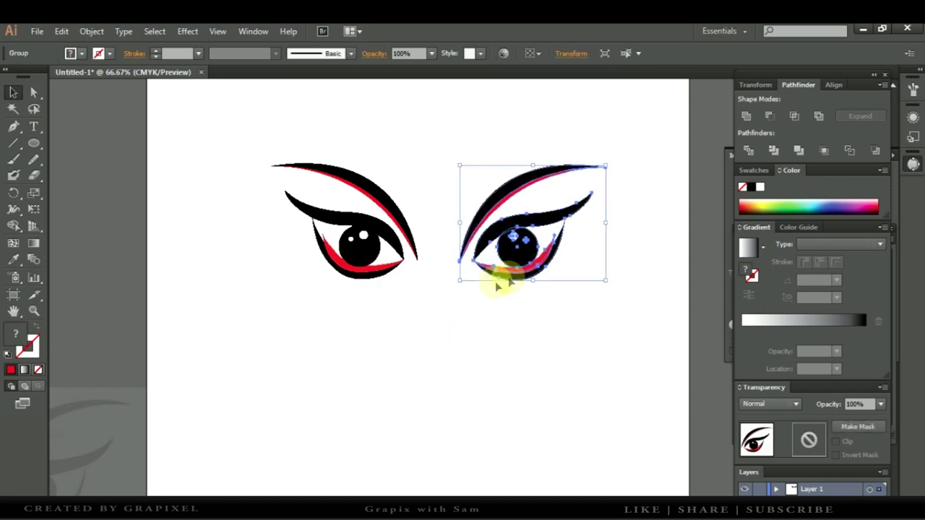
{"action": "left_click", "coordinate": [465, 310]}
{"action": "left_click", "coordinate": [13, 126]}
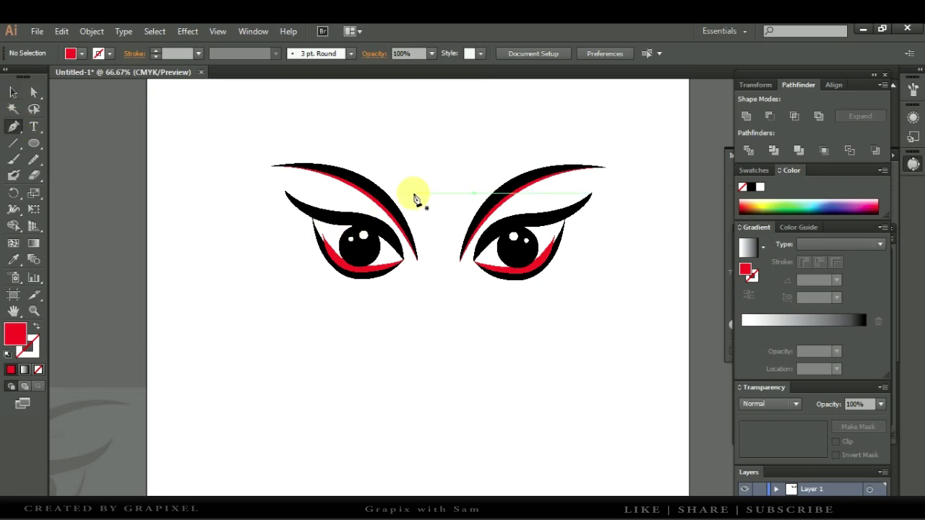
Step: Draw a crescent forehead mark between the eyes with the Pen tool
{"action": "left_click", "coordinate": [412, 192]}
{"action": "left_click_drag", "start_coordinate": [463, 194], "coordinate": [488, 117]}
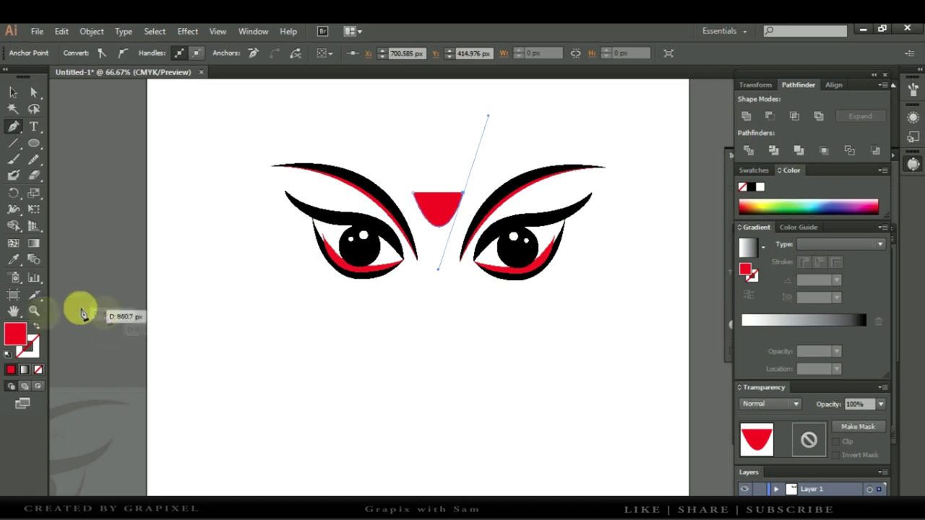
{"action": "left_click_drag", "start_coordinate": [413, 193], "coordinate": [427, 231]}
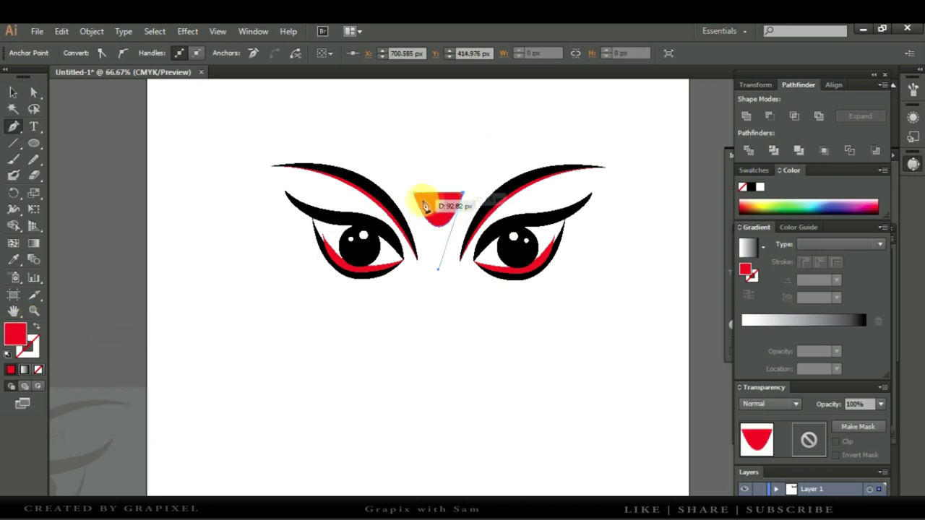
{"action": "left_click", "coordinate": [413, 193]}
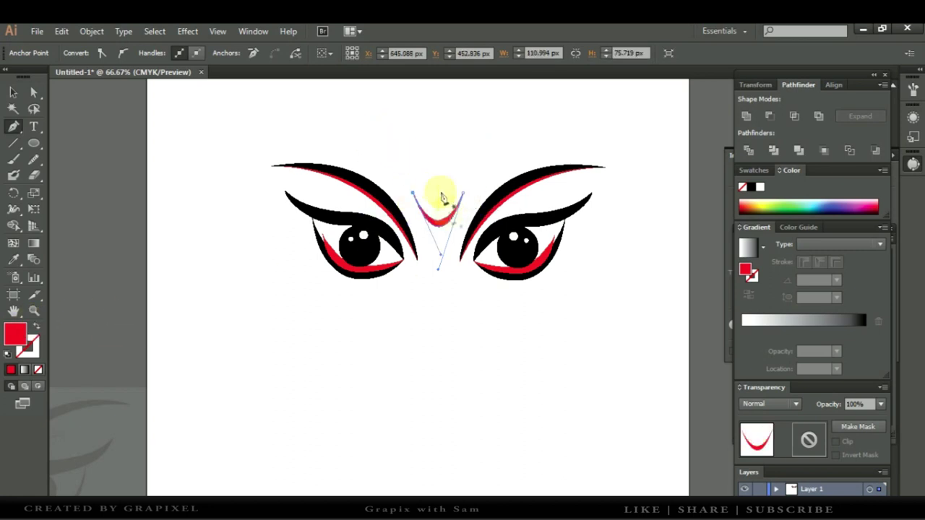
Step: Refine the mark's lower point and move the mark up slightly
{"action": "left_click", "coordinate": [33, 92]}
{"action": "left_click_drag", "start_coordinate": [442, 283], "coordinate": [440, 278]}
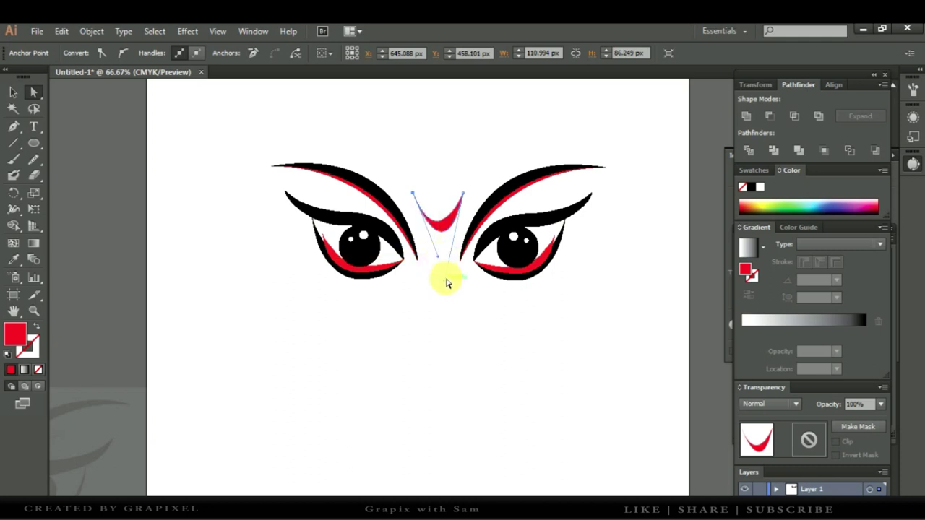
{"action": "left_click", "coordinate": [435, 318]}
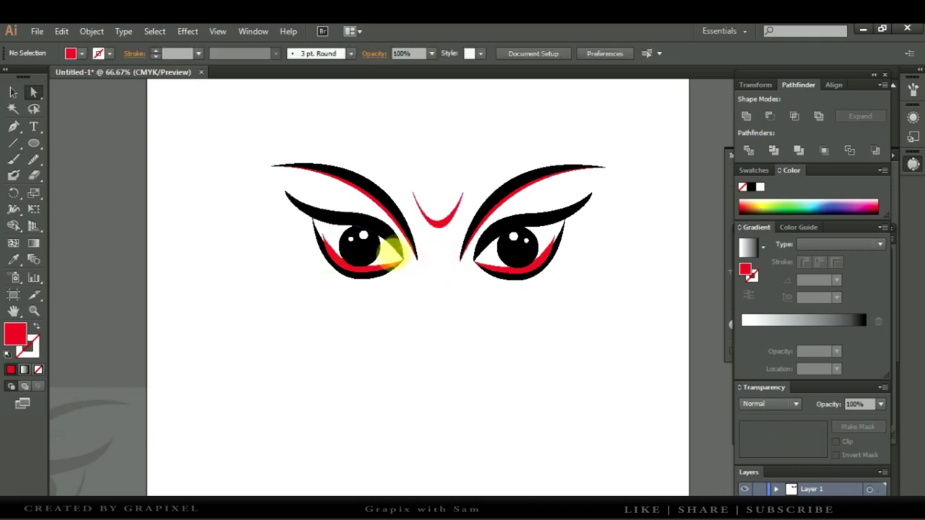
{"action": "left_click", "coordinate": [463, 193]}
{"action": "left_click_drag", "start_coordinate": [433, 263], "coordinate": [436, 258]}
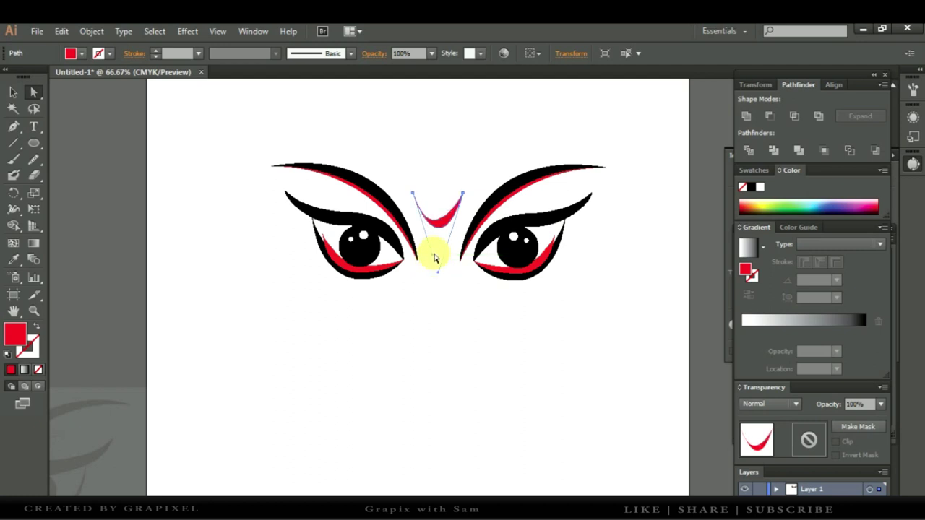
{"action": "left_click", "coordinate": [436, 301]}
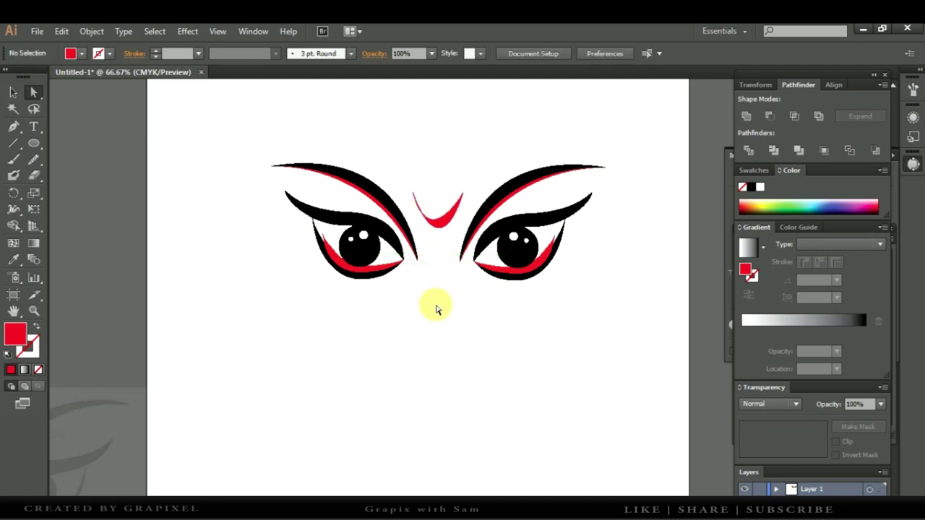
{"action": "left_click", "coordinate": [13, 91]}
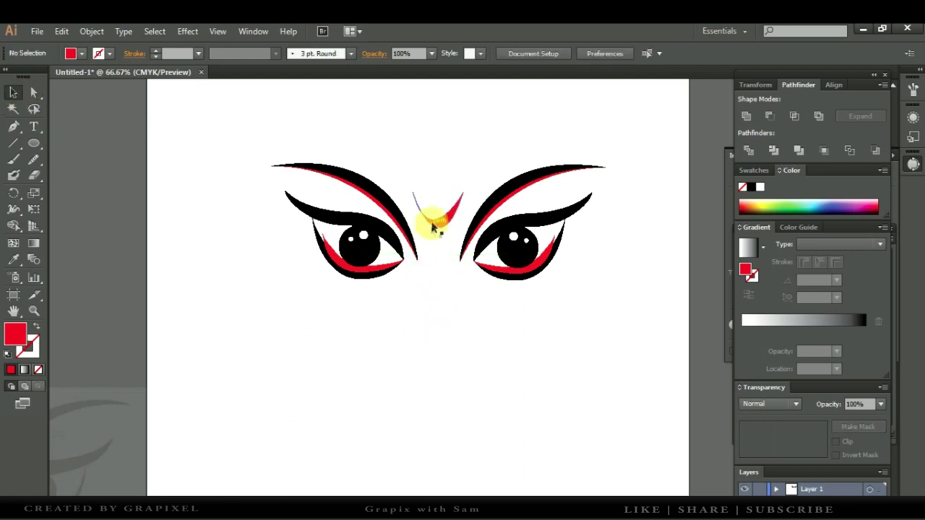
{"action": "left_click", "coordinate": [440, 227]}
{"action": "left_click_drag", "start_coordinate": [439, 226], "coordinate": [441, 193]}
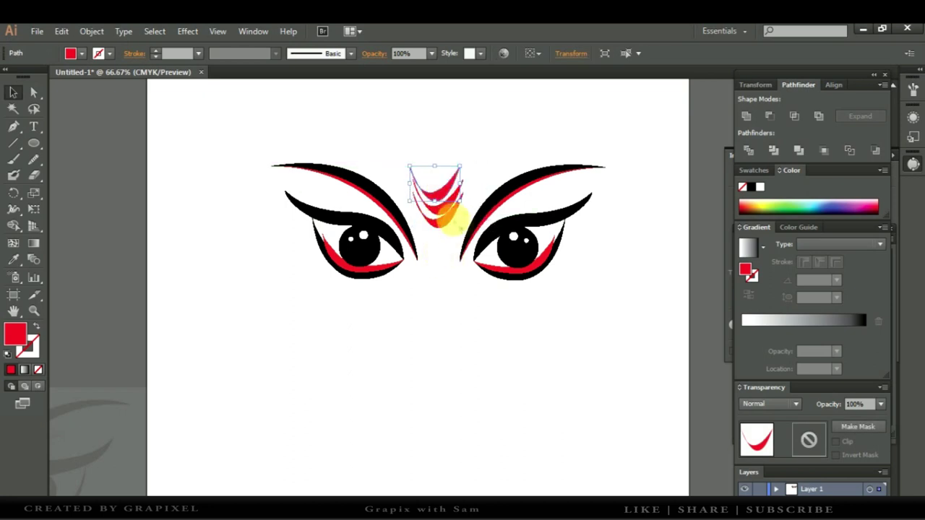
Step: Fill the crescent copies with a darker red and a near-black maroon
{"action": "double_click", "coordinate": [15, 334]}
{"action": "left_click", "coordinate": [241, 250]}
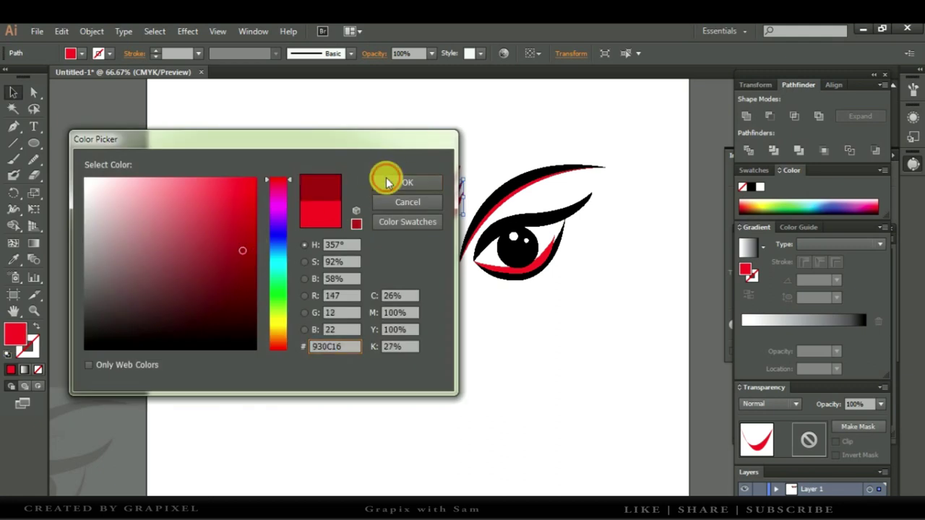
{"action": "left_click", "coordinate": [404, 181]}
{"action": "double_click", "coordinate": [15, 334]}
{"action": "left_click", "coordinate": [248, 334]}
{"action": "left_click", "coordinate": [387, 179]}
{"action": "left_click", "coordinate": [437, 320]}
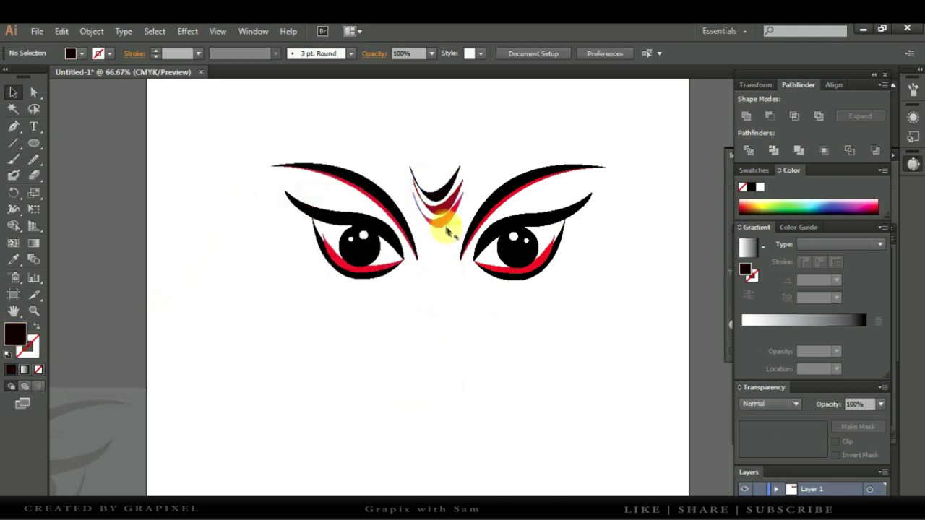
Step: Shrink one of the red crescent copies
{"action": "left_click", "coordinate": [462, 213]}
{"action": "left_click", "coordinate": [462, 184]}
{"action": "left_click_drag", "start_coordinate": [468, 187], "coordinate": [459, 198]}
{"action": "left_click", "coordinate": [444, 265]}
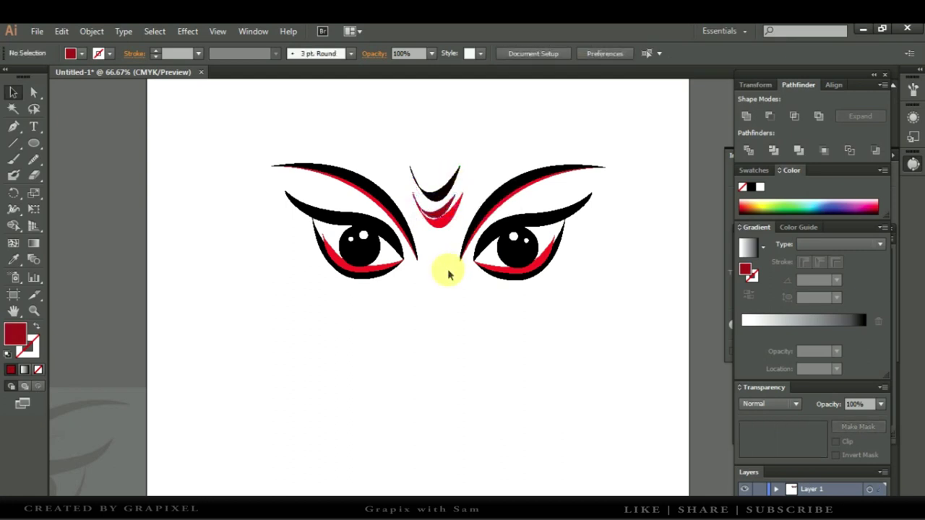
{"action": "key", "text": "z"}
{"action": "left_click", "coordinate": [433, 265]}
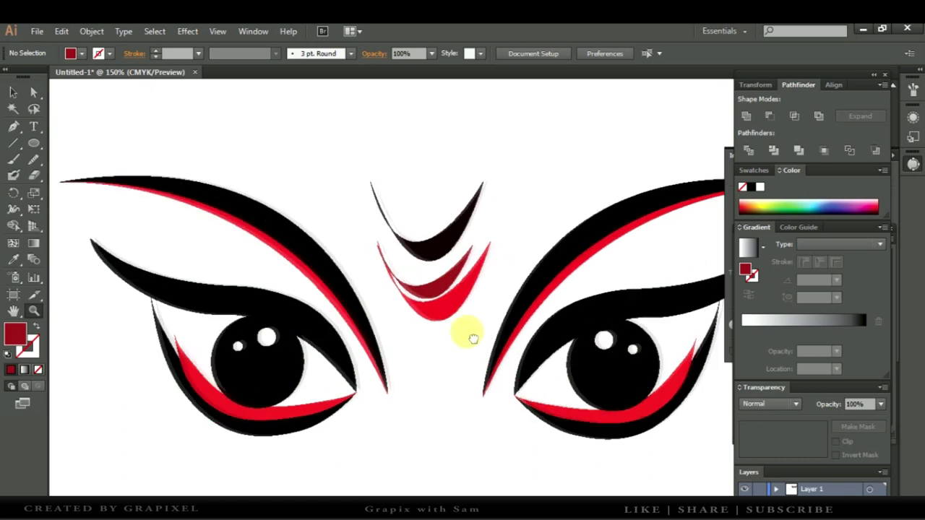
Step: Adjust the left and right anchors of the dark-red crescent
{"action": "left_click", "coordinate": [33, 91]}
{"action": "left_click", "coordinate": [430, 296]}
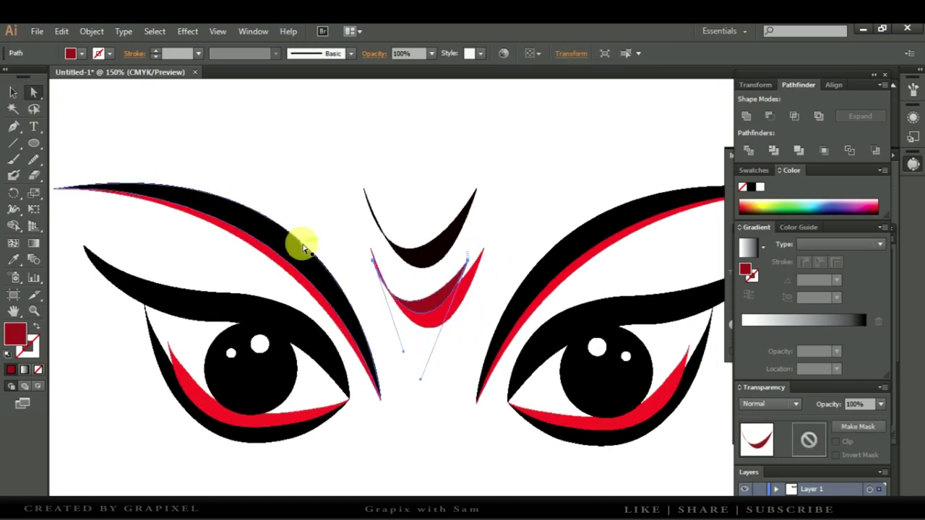
{"action": "left_click_drag", "start_coordinate": [369, 254], "coordinate": [372, 256]}
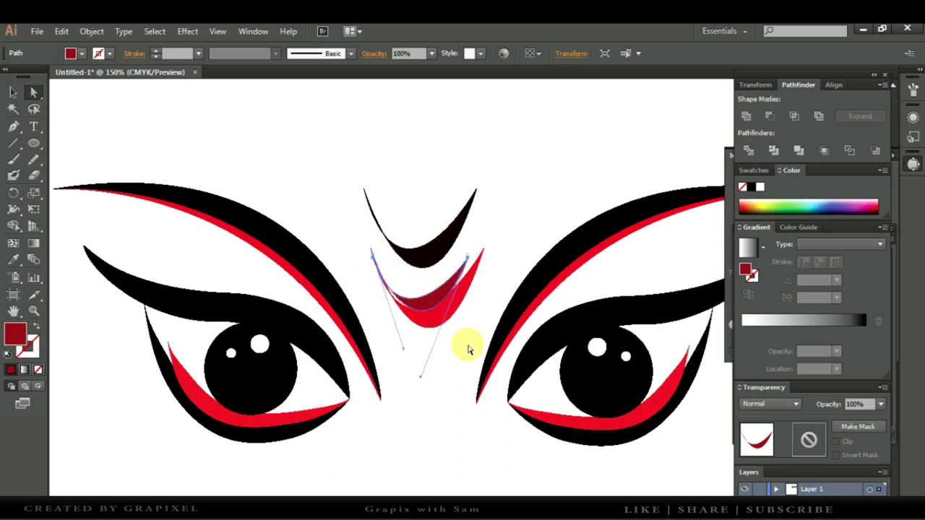
{"action": "left_click_drag", "start_coordinate": [470, 261], "coordinate": [470, 268]}
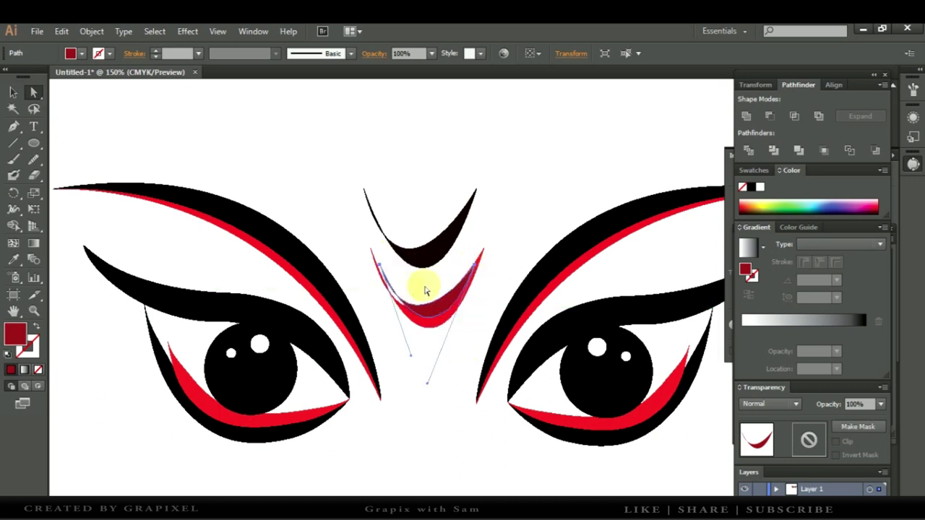
{"action": "left_click", "coordinate": [410, 356]}
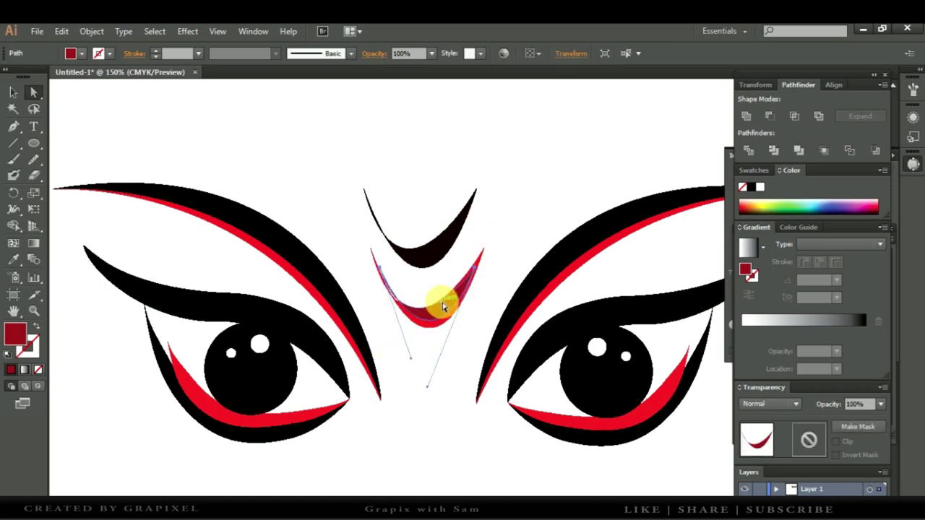
Step: Move the black crescent down and scale it to nest inside the red one
{"action": "left_click_drag", "start_coordinate": [436, 258], "coordinate": [436, 296]}
{"action": "key", "text": "ctrl+t"}
{"action": "left_click", "coordinate": [633, 94]}
{"action": "left_click", "coordinate": [13, 92]}
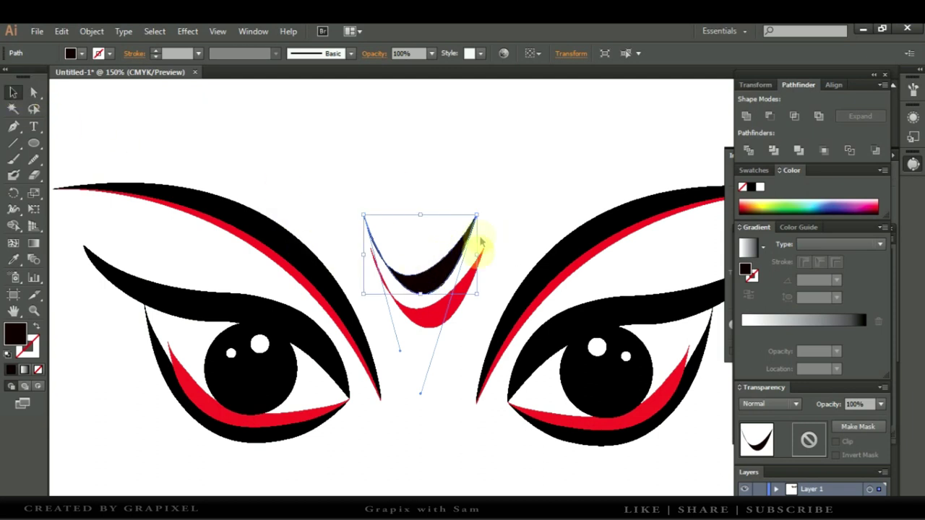
{"action": "mouse_move", "coordinate": [480, 298]}
{"action": "left_mouse_down"}
{"action": "mouse_move", "coordinate": [461, 284]}
{"action": "mouse_move", "coordinate": [428, 306]}
{"action": "left_mouse_up"}
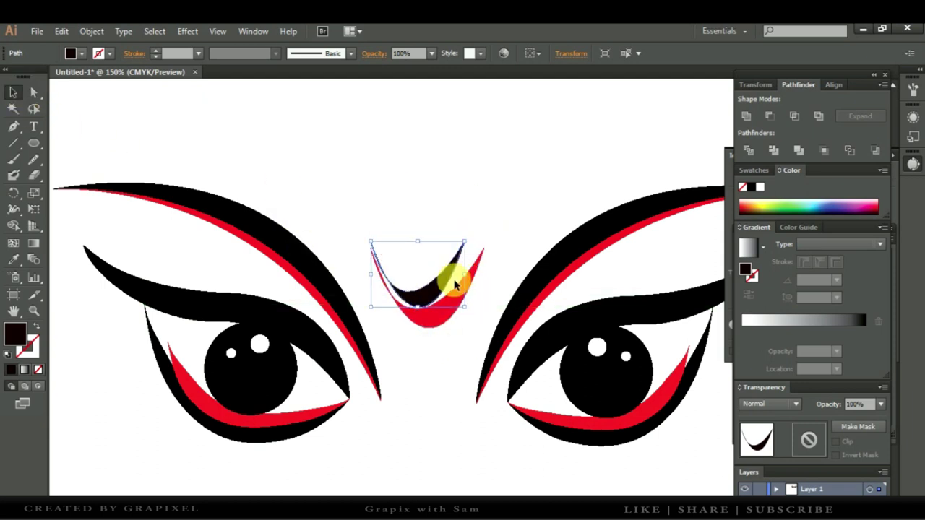
{"action": "left_click_drag", "start_coordinate": [370, 241], "coordinate": [378, 254]}
{"action": "left_click_drag", "start_coordinate": [413, 303], "coordinate": [428, 312]}
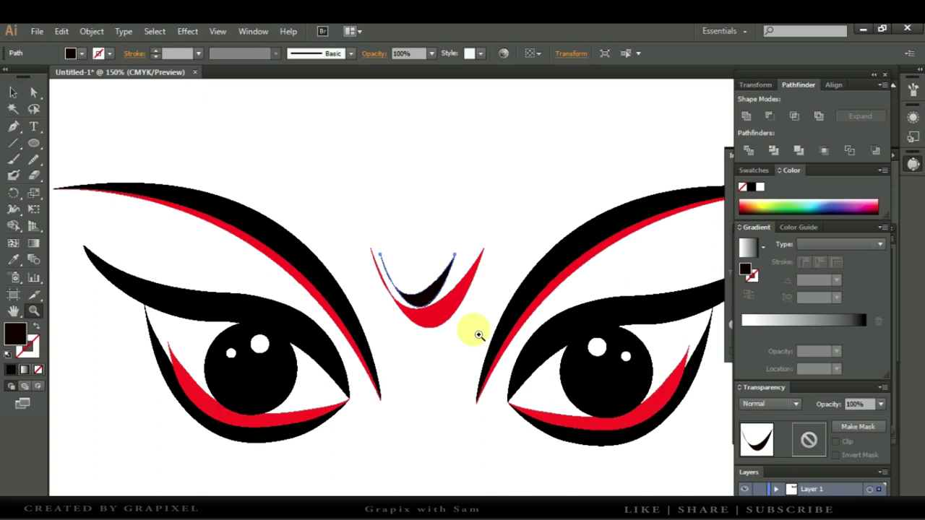
{"action": "left_click", "coordinate": [454, 347], "text": "alt"}
Step: Draw a black circle and a smaller white-filled circle
{"action": "key", "text": "v"}
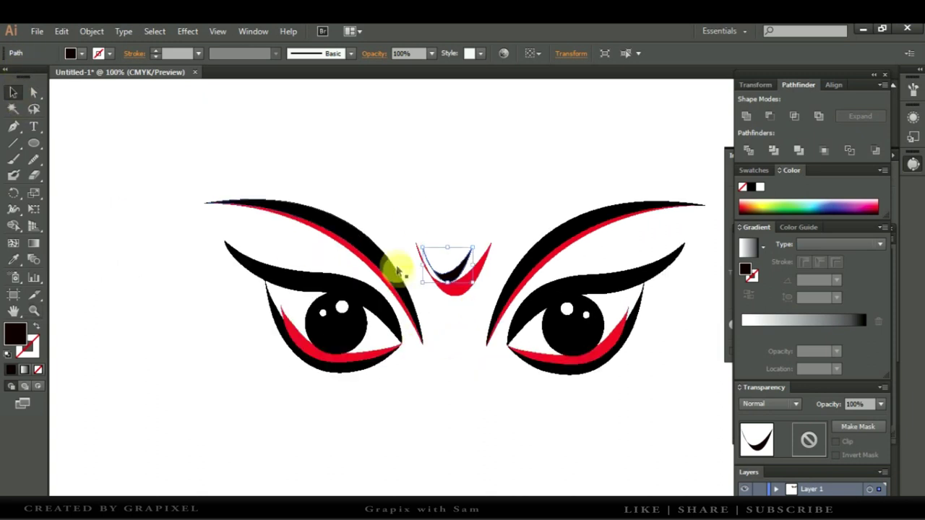
{"action": "left_click", "coordinate": [390, 231]}
{"action": "left_click", "coordinate": [34, 143]}
{"action": "left_click_drag", "start_coordinate": [145, 146], "coordinate": [170, 172]}
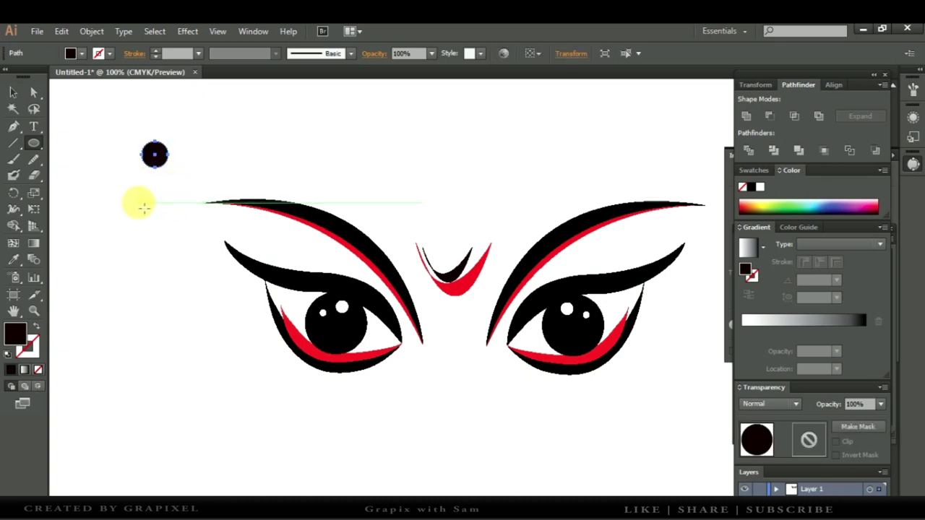
{"action": "left_click_drag", "start_coordinate": [136, 201], "coordinate": [147, 215]}
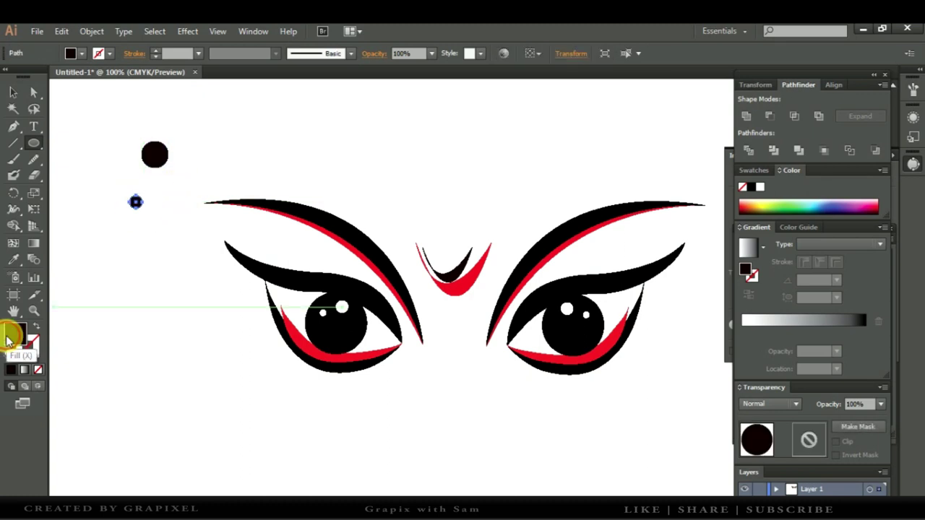
{"action": "double_click", "coordinate": [15, 333]}
{"action": "left_click", "coordinate": [85, 180]}
{"action": "left_click", "coordinate": [407, 181]}
Step: Nest the small circle in the black one above the V mark and make it bright red
{"action": "left_click", "coordinate": [13, 92]}
{"action": "left_click_drag", "start_coordinate": [136, 202], "coordinate": [159, 161]}
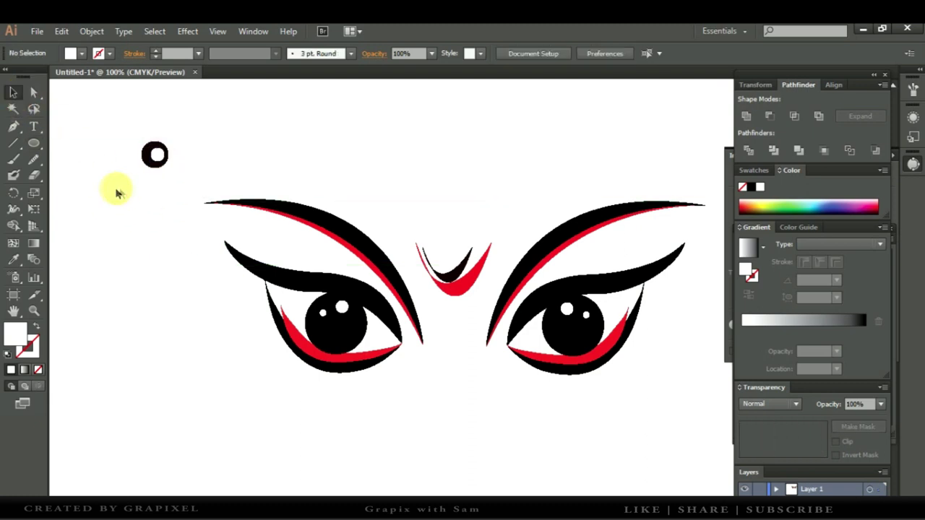
{"action": "left_click_drag", "start_coordinate": [107, 190], "coordinate": [186, 134]}
{"action": "left_click_drag", "start_coordinate": [162, 163], "coordinate": [454, 262]}
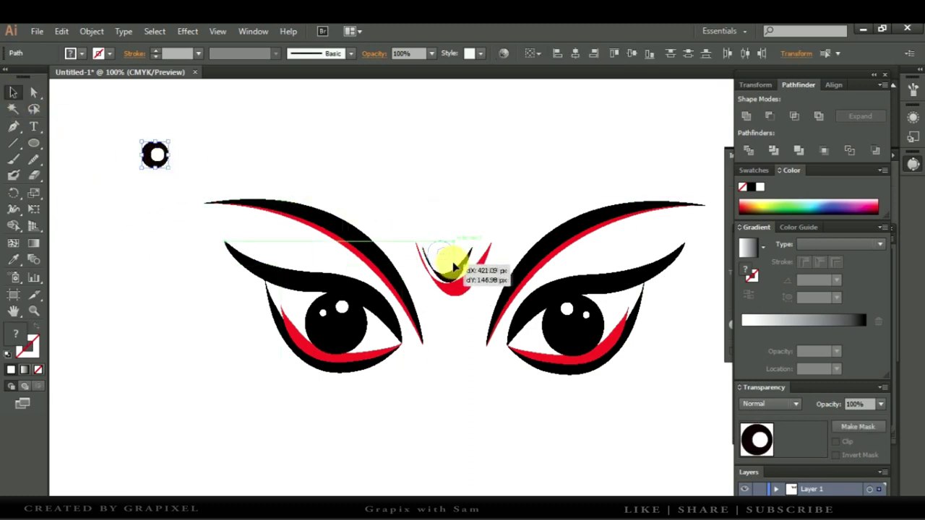
{"action": "left_click", "coordinate": [445, 349]}
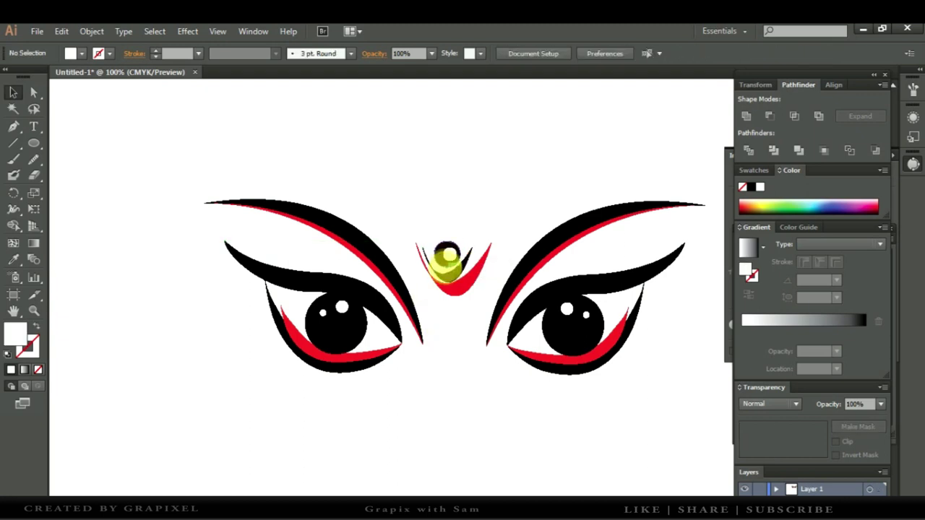
{"action": "left_click", "coordinate": [445, 255]}
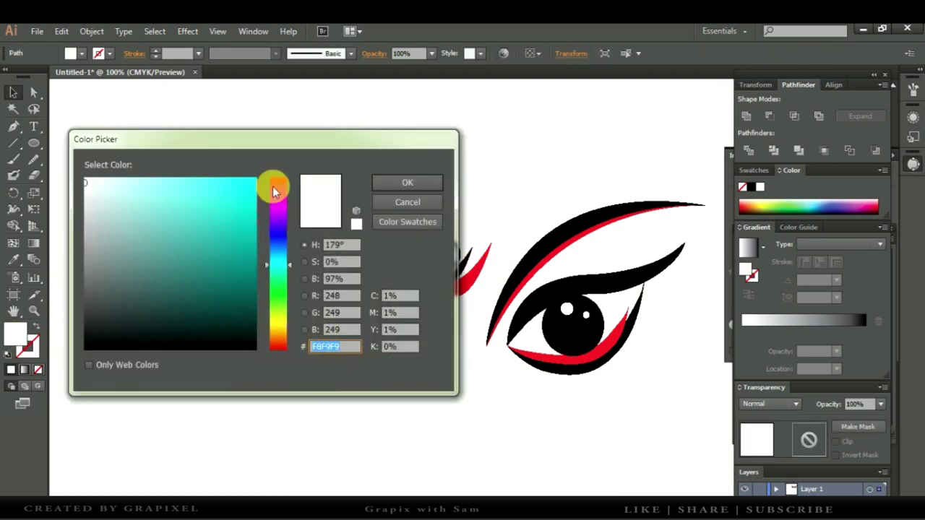
{"action": "left_click", "coordinate": [276, 183]}
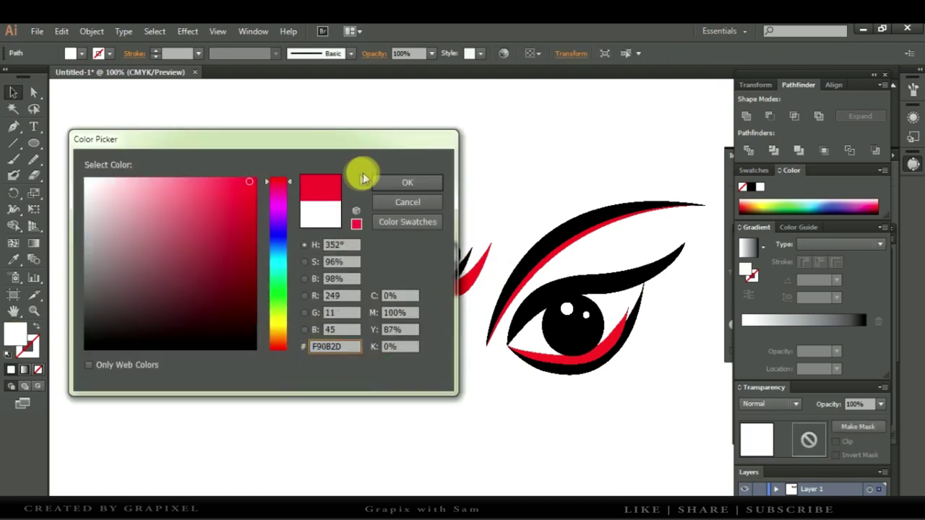
{"action": "left_click", "coordinate": [407, 182]}
Step: Separate the black circle from the red dot and squash it into a flatter ellipse
{"action": "left_click", "coordinate": [455, 307]}
{"action": "left_click_drag", "start_coordinate": [442, 262], "coordinate": [445, 200]}
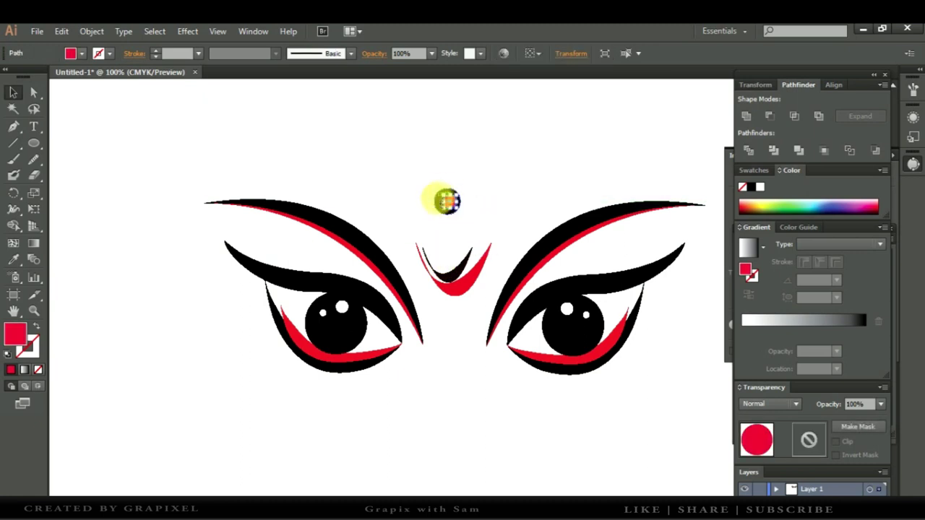
{"action": "right_click", "coordinate": [436, 205]}
{"action": "mouse_move", "coordinate": [477, 385]}
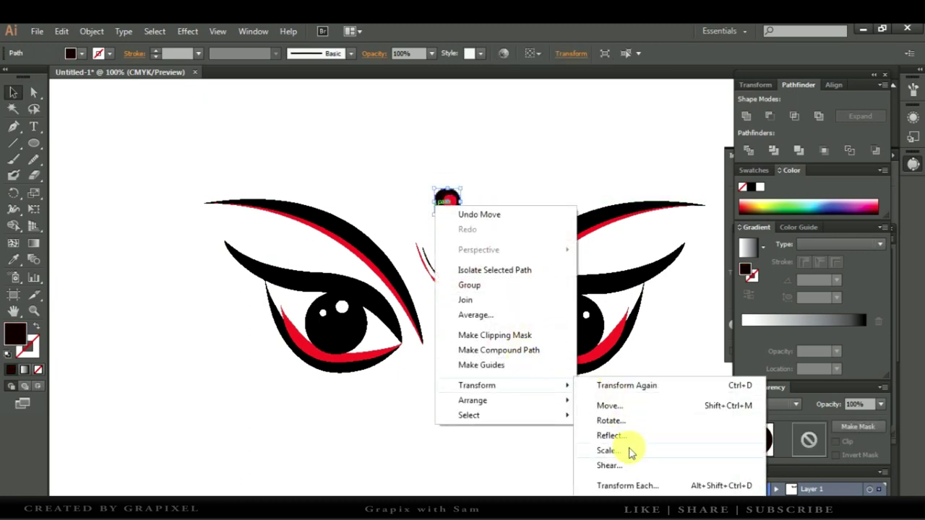
{"action": "left_click", "coordinate": [607, 450]}
{"action": "left_click", "coordinate": [809, 383]}
{"action": "left_click", "coordinate": [463, 219]}
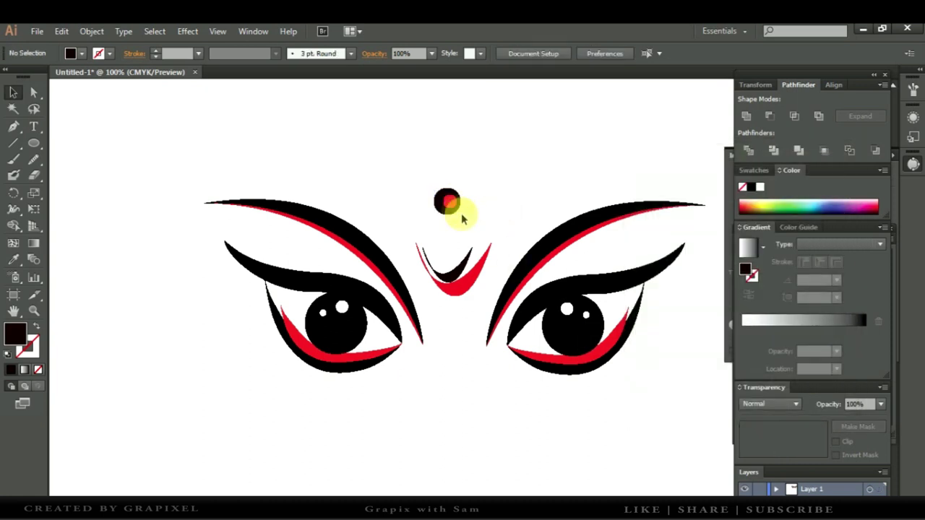
{"action": "mouse_move", "coordinate": [454, 204]}
{"action": "left_mouse_down"}
{"action": "mouse_move", "coordinate": [479, 196]}
{"action": "mouse_move", "coordinate": [446, 197]}
{"action": "mouse_move", "coordinate": [509, 202]}
{"action": "mouse_move", "coordinate": [504, 193]}
{"action": "left_mouse_up"}
{"action": "left_click", "coordinate": [445, 196]}
{"action": "left_click", "coordinate": [480, 195]}
Step: Add a small white dot to the red dot and move both onto the black ellipse
{"action": "double_click", "coordinate": [16, 332]}
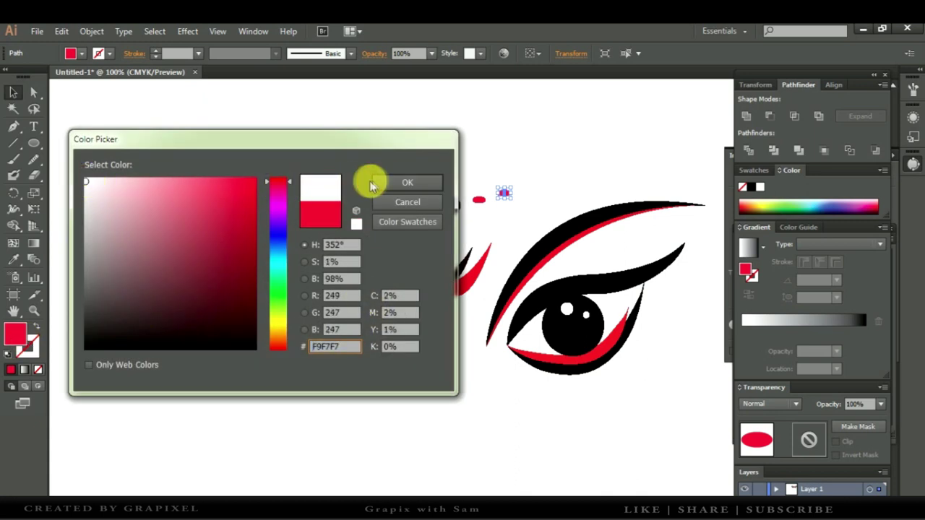
{"action": "left_click", "coordinate": [370, 186]}
{"action": "mouse_move", "coordinate": [500, 196]}
{"action": "left_mouse_down"}
{"action": "mouse_move", "coordinate": [510, 213]}
{"action": "mouse_move", "coordinate": [479, 200]}
{"action": "left_mouse_up"}
{"action": "left_click", "coordinate": [474, 205], "text": "shift"}
{"action": "mouse_move", "coordinate": [480, 203]}
{"action": "left_mouse_down"}
{"action": "mouse_move", "coordinate": [445, 203]}
{"action": "mouse_move", "coordinate": [430, 218]}
{"action": "mouse_move", "coordinate": [454, 265]}
{"action": "left_mouse_up"}
{"action": "left_click", "coordinate": [471, 190]}
Step: Group the black, red and white bindi pieces and rotate the group upright
{"action": "right_click", "coordinate": [458, 192]}
{"action": "left_click", "coordinate": [496, 264]}
{"action": "right_click", "coordinate": [457, 261]}
{"action": "mouse_move", "coordinate": [498, 359]}
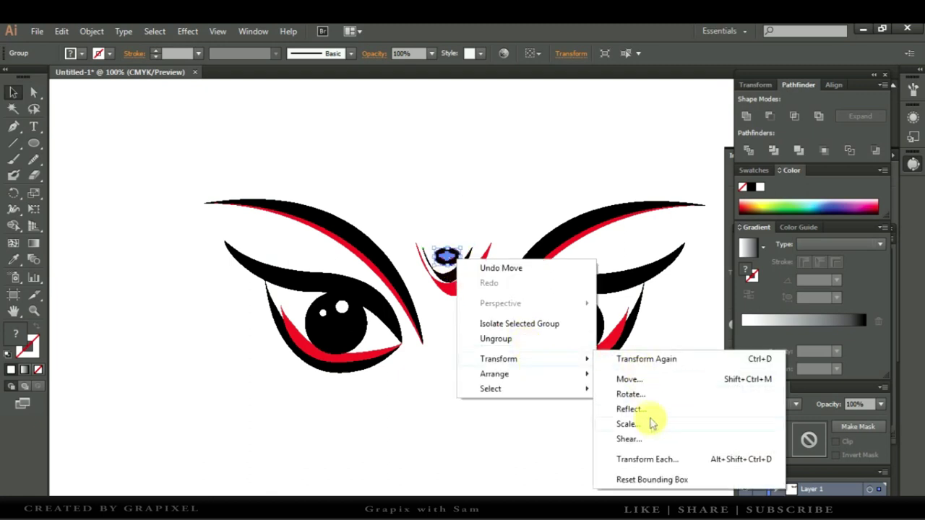
{"action": "left_click", "coordinate": [645, 396]}
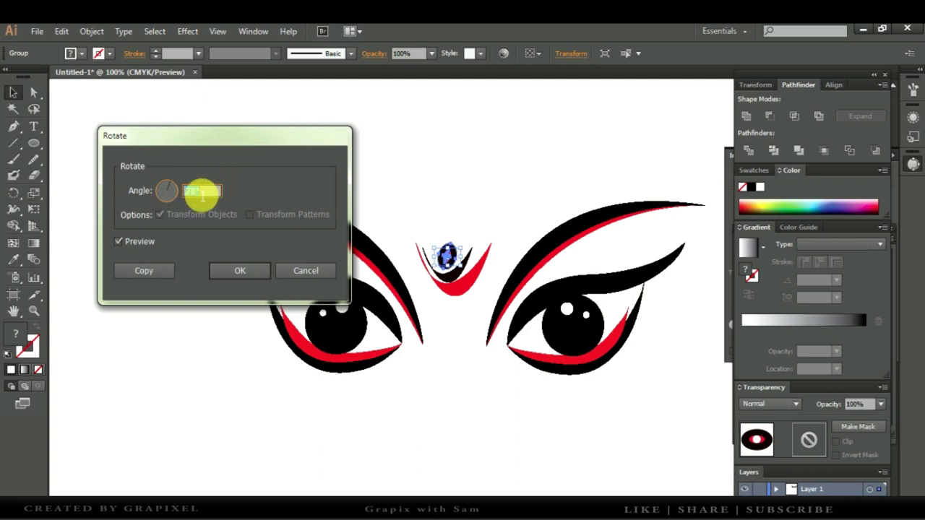
{"action": "left_click", "coordinate": [240, 270]}
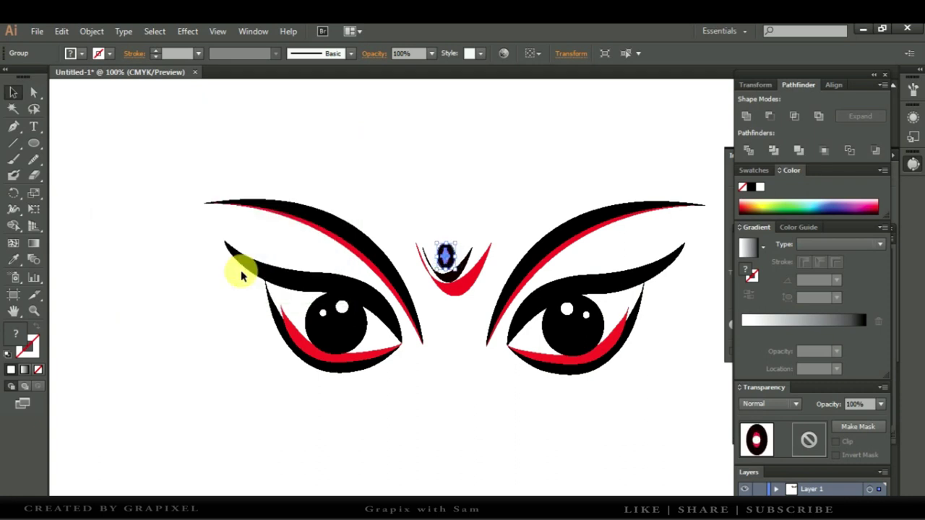
{"action": "left_click", "coordinate": [34, 91]}
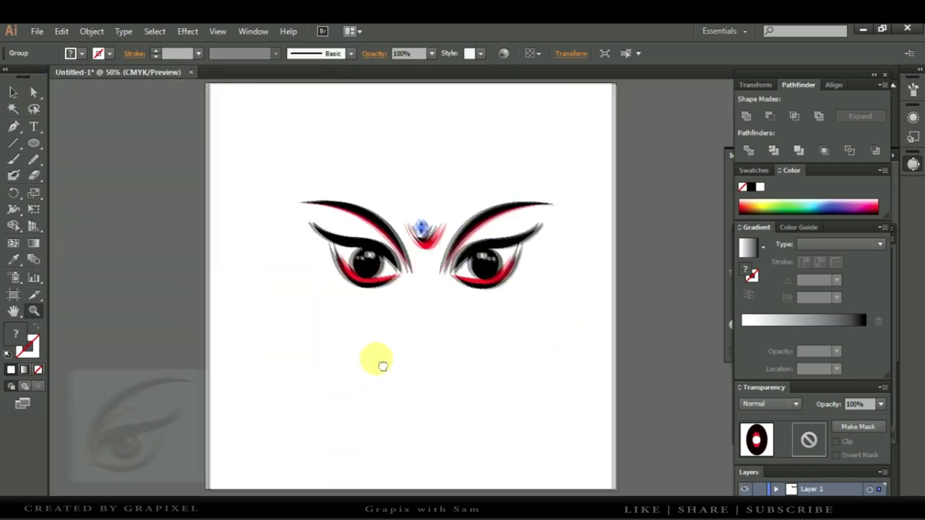
Step: Group the bindi with the V mark and nudge the ornament slightly upward
{"action": "left_click", "coordinate": [34, 94]}
{"action": "left_click", "coordinate": [422, 370]}
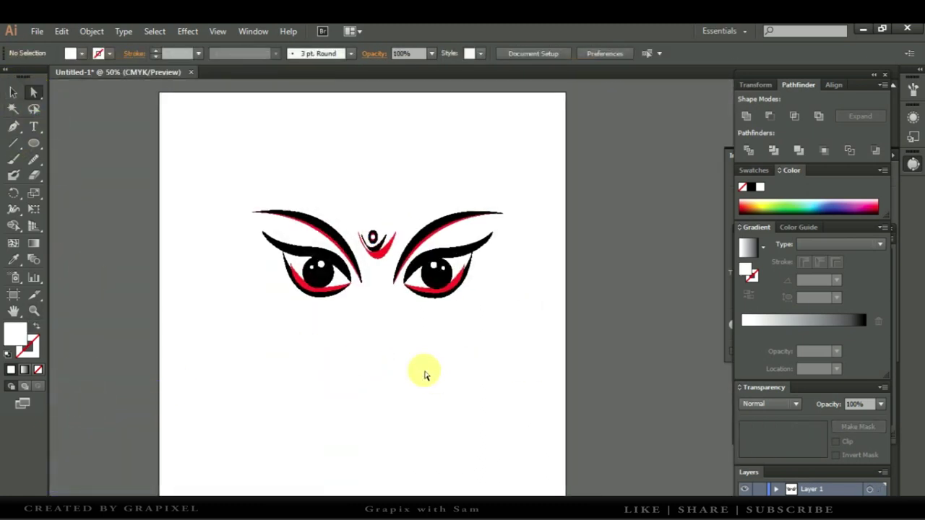
{"action": "left_click_drag", "start_coordinate": [371, 252], "coordinate": [397, 226]}
{"action": "right_click", "coordinate": [388, 238]}
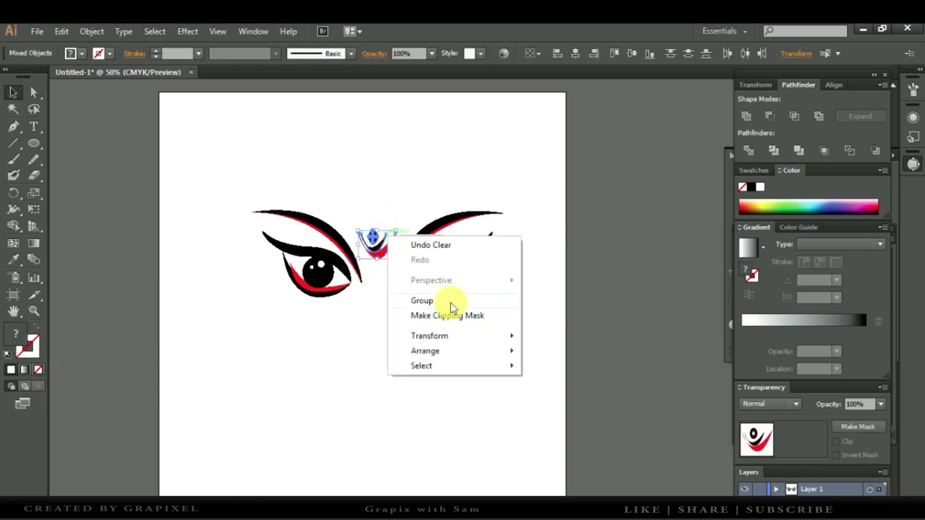
{"action": "left_click", "coordinate": [450, 299]}
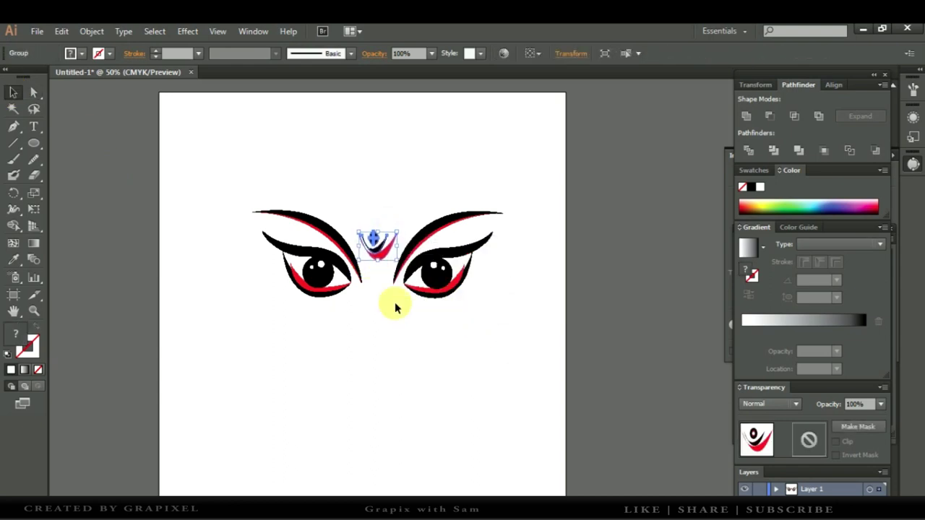
{"action": "left_click", "coordinate": [381, 318]}
{"action": "left_click", "coordinate": [383, 240]}
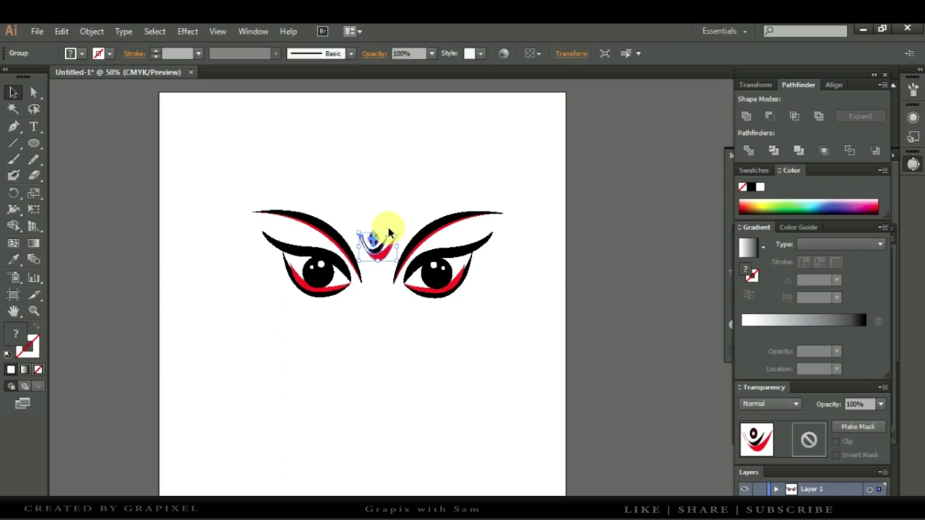
{"action": "left_click_drag", "start_coordinate": [381, 238], "coordinate": [381, 230]}
{"action": "left_click", "coordinate": [383, 310]}
Step: Pan to the empty area below the eyes and zoom to 100%
{"action": "mouse_move", "coordinate": [470, 366]}
{"action": "left_mouse_down"}
{"action": "mouse_move", "coordinate": [518, 347]}
{"action": "mouse_move", "coordinate": [513, 365]}
{"action": "left_mouse_up"}
{"action": "left_click", "coordinate": [13, 126]}
{"action": "key", "text": "ctrl+1"}
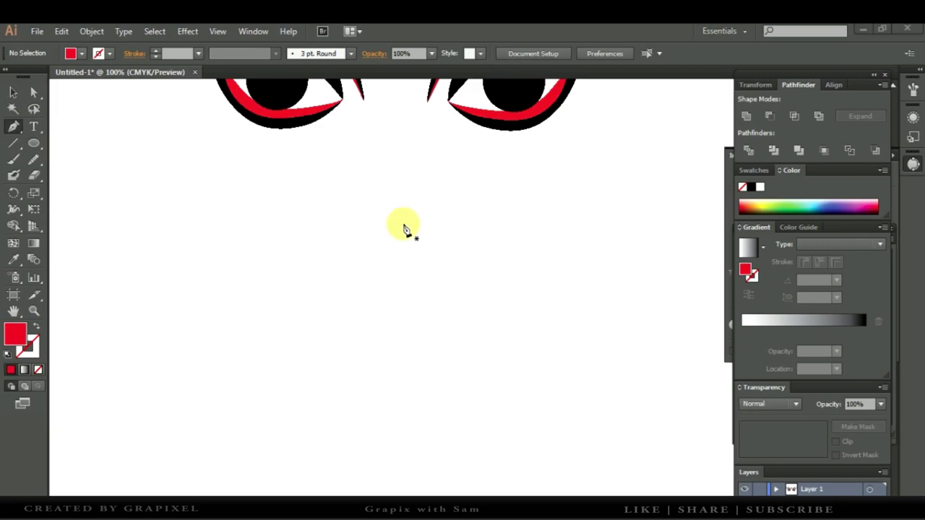
Step: Zoom in on the empty mouth area and set the Pen to no fill with black outline
{"action": "left_click", "coordinate": [33, 310]}
{"action": "left_click", "coordinate": [354, 230]}
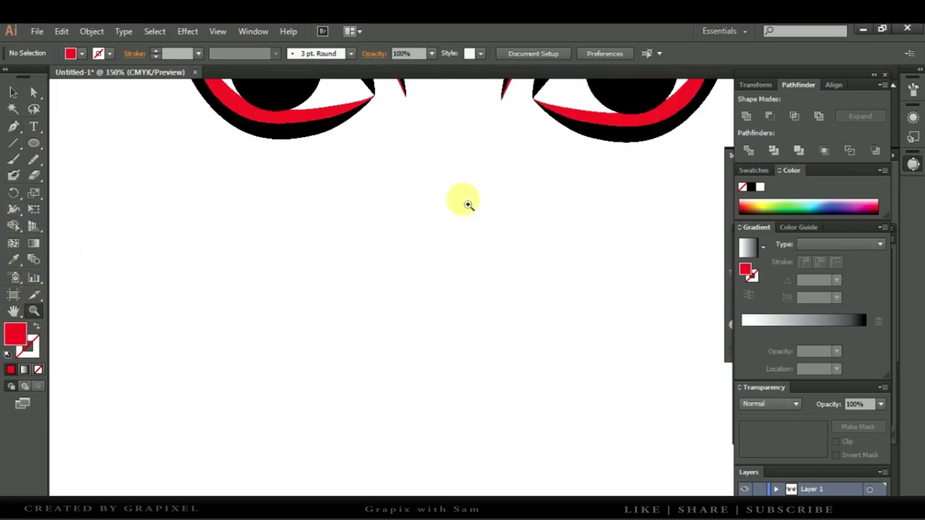
{"action": "left_click_drag", "start_coordinate": [468, 205], "coordinate": [427, 192]}
{"action": "left_click", "coordinate": [13, 125]}
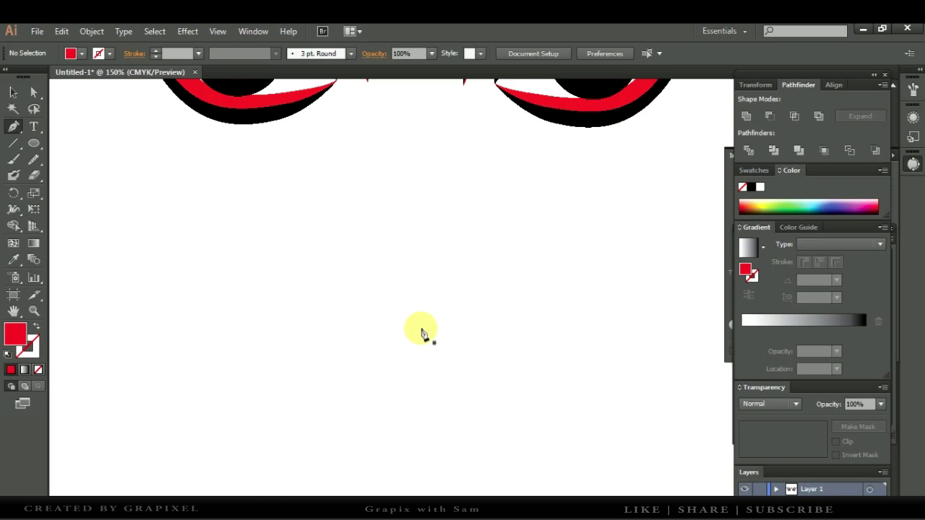
{"action": "left_click", "coordinate": [31, 342]}
Step: Draw the curved upper half-lip shape and fill it red
{"action": "left_click", "coordinate": [415, 316]}
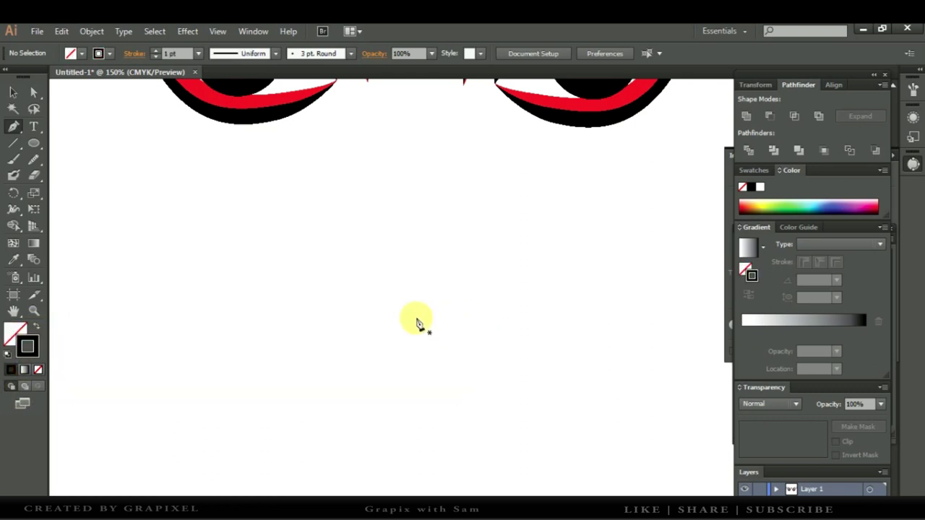
{"action": "left_click", "coordinate": [454, 301]}
{"action": "left_click_drag", "start_coordinate": [544, 309], "coordinate": [526, 310]}
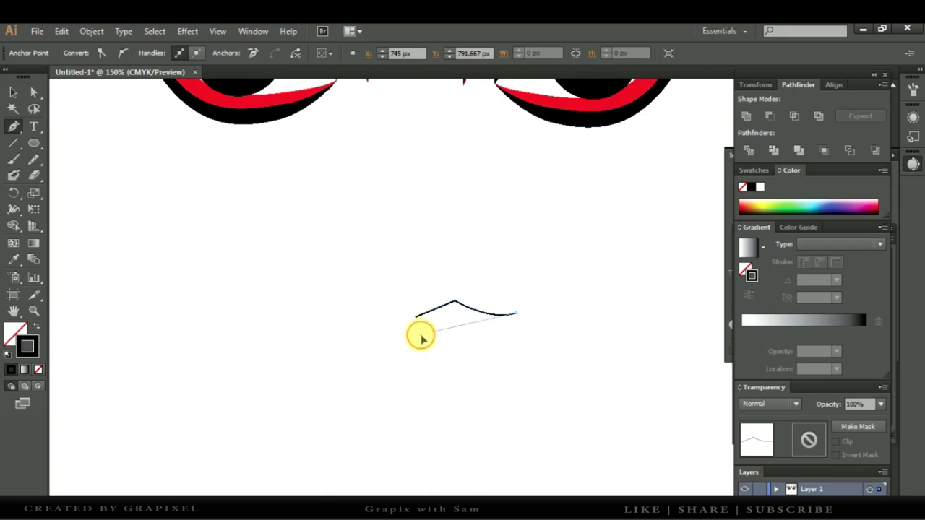
{"action": "left_click_drag", "start_coordinate": [396, 330], "coordinate": [416, 324]}
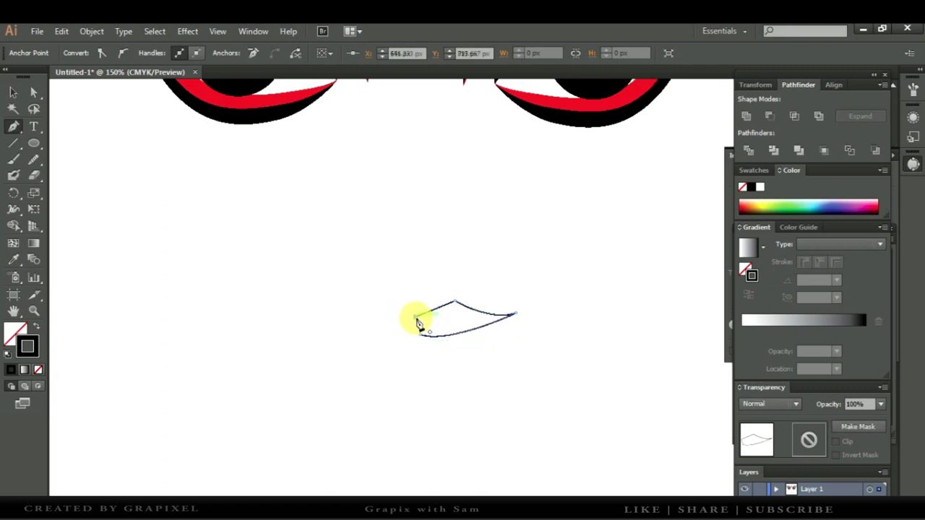
{"action": "left_click", "coordinate": [35, 326]}
{"action": "double_click", "coordinate": [14, 332]}
{"action": "left_click", "coordinate": [252, 188]}
{"action": "left_click", "coordinate": [396, 186]}
Step: Draw the lower lip curve beneath it, red-filled with no outline
{"action": "left_click", "coordinate": [13, 91]}
{"action": "left_click", "coordinate": [495, 344]}
{"action": "key", "text": "p"}
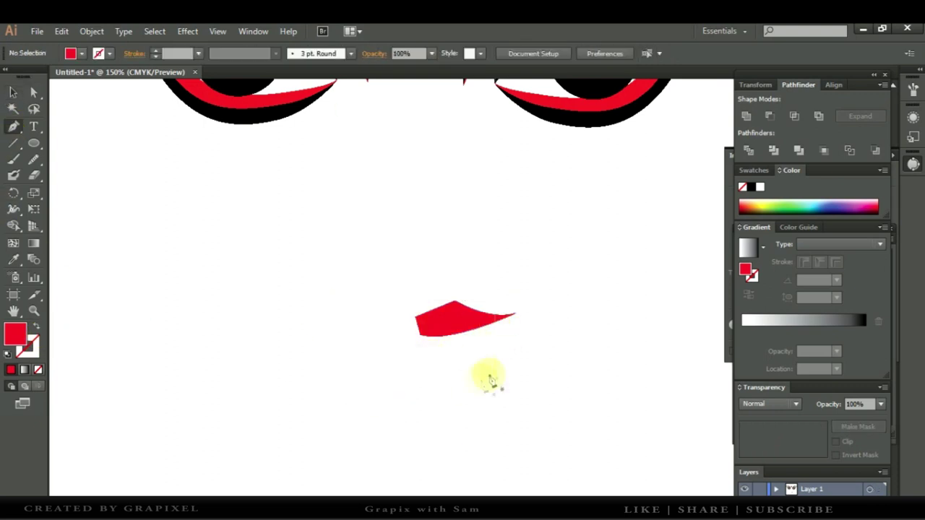
{"action": "mouse_move", "coordinate": [494, 326]}
{"action": "left_mouse_down"}
{"action": "mouse_move", "coordinate": [425, 346]}
{"action": "mouse_move", "coordinate": [421, 365]}
{"action": "mouse_move", "coordinate": [475, 363]}
{"action": "left_mouse_up"}
{"action": "left_click", "coordinate": [35, 327]}
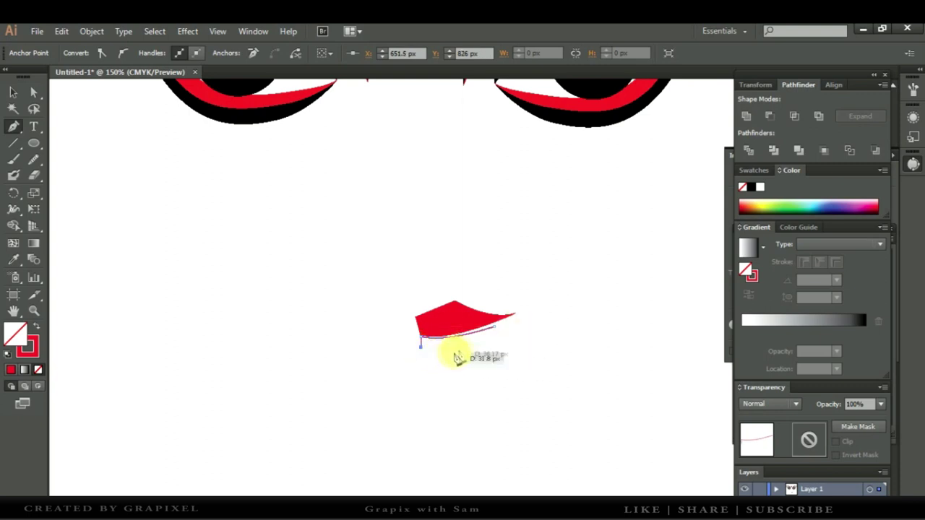
{"action": "mouse_move", "coordinate": [494, 326]}
{"action": "left_mouse_down"}
{"action": "mouse_move", "coordinate": [506, 283]}
{"action": "mouse_move", "coordinate": [529, 292]}
{"action": "left_mouse_up"}
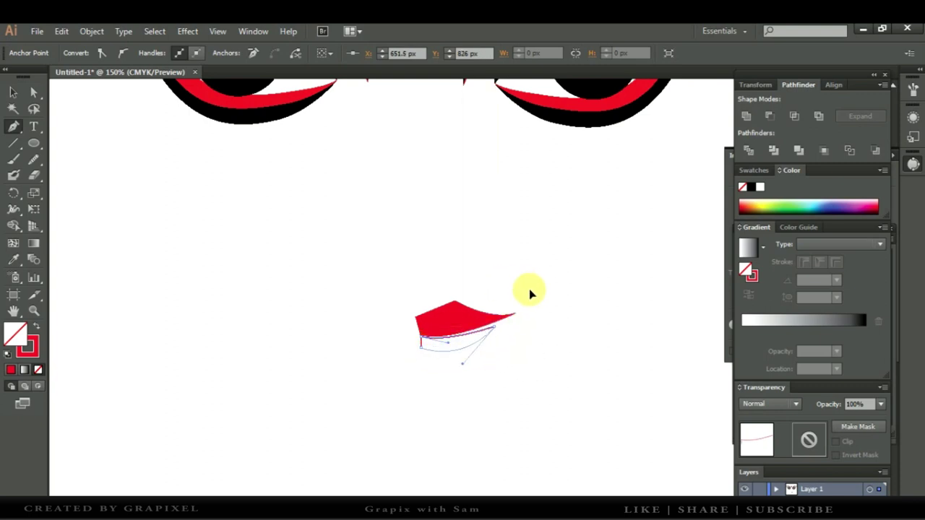
{"action": "key", "text": "shift+x"}
Step: Adjust the lower lip's curve with the Direct Selection tool and reselect it
{"action": "left_click", "coordinate": [33, 92]}
{"action": "left_click_drag", "start_coordinate": [496, 320], "coordinate": [506, 325]}
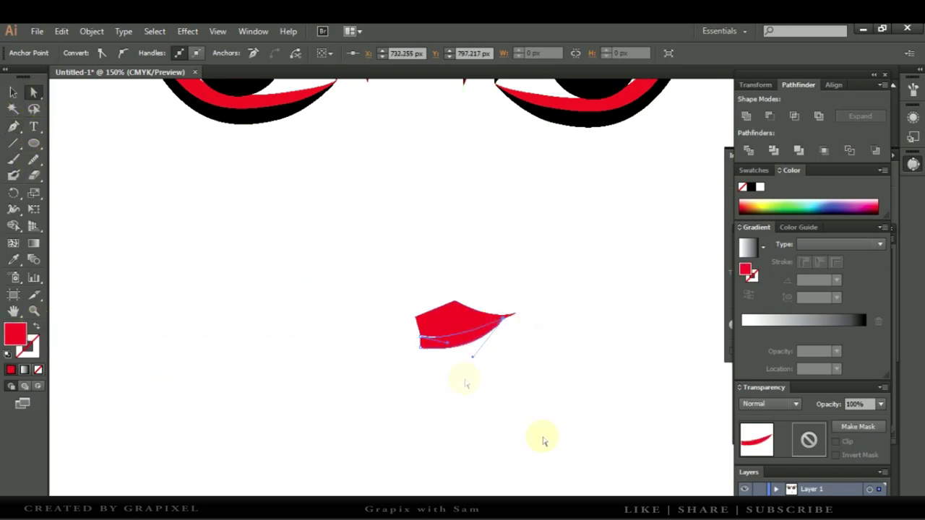
{"action": "left_click", "coordinate": [543, 441]}
{"action": "left_click", "coordinate": [448, 350]}
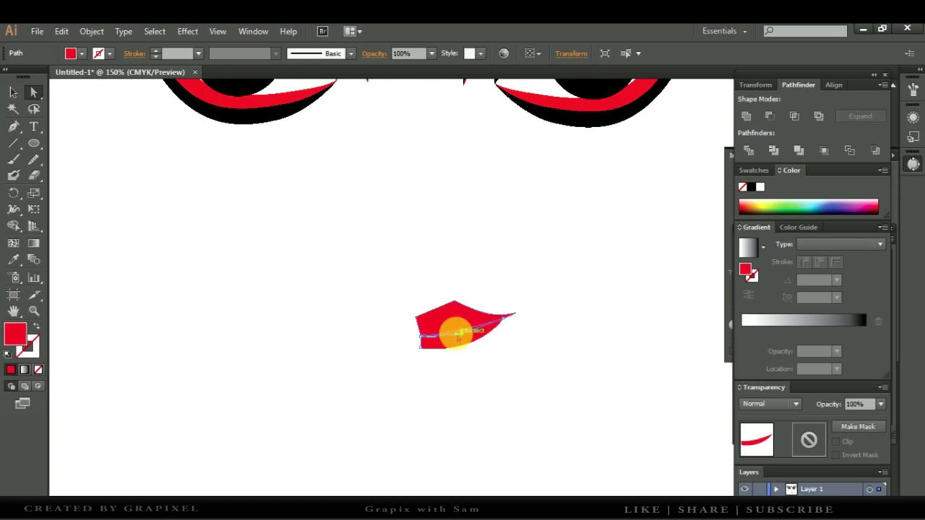
Step: Give the lip shape a dark red outline and reshape its lower-left part
{"action": "left_click", "coordinate": [497, 393]}
{"action": "left_click", "coordinate": [458, 330]}
{"action": "double_click", "coordinate": [27, 347]}
{"action": "left_click", "coordinate": [245, 253]}
{"action": "left_click", "coordinate": [407, 181]}
{"action": "left_click", "coordinate": [418, 400]}
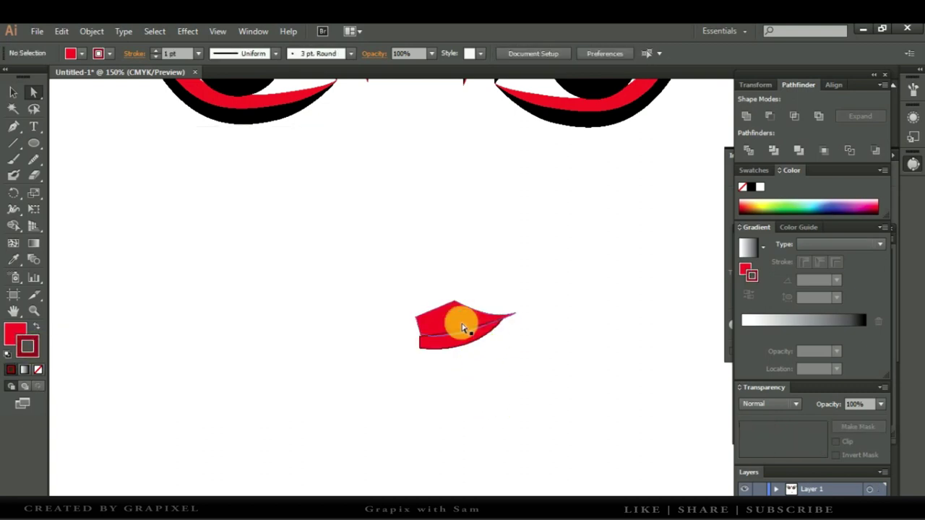
{"action": "left_click_drag", "start_coordinate": [412, 320], "coordinate": [415, 337]}
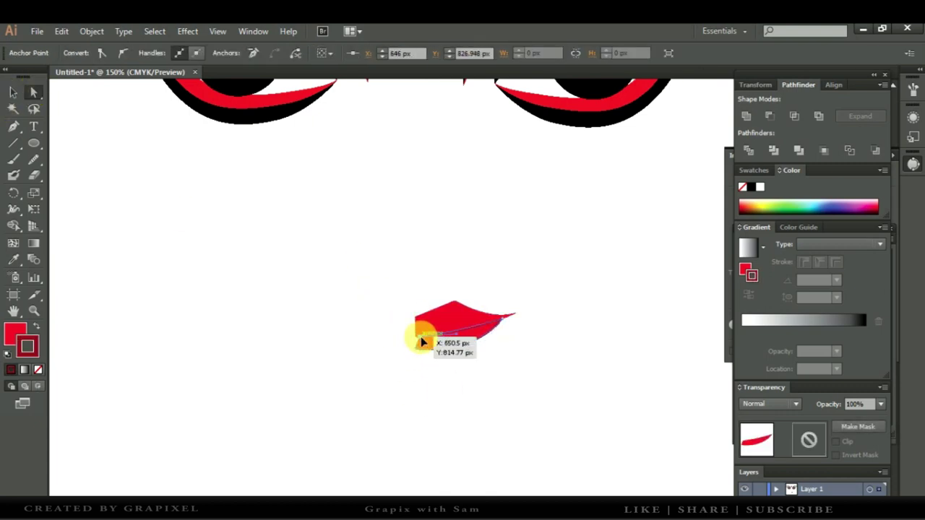
{"action": "left_click", "coordinate": [447, 369]}
Step: Give the lower lip path a dark red outline as well
{"action": "left_click", "coordinate": [430, 321]}
{"action": "left_click", "coordinate": [448, 368]}
{"action": "left_click", "coordinate": [450, 318]}
{"action": "double_click", "coordinate": [36, 350]}
{"action": "left_click", "coordinate": [244, 310]}
{"action": "left_click", "coordinate": [407, 182]}
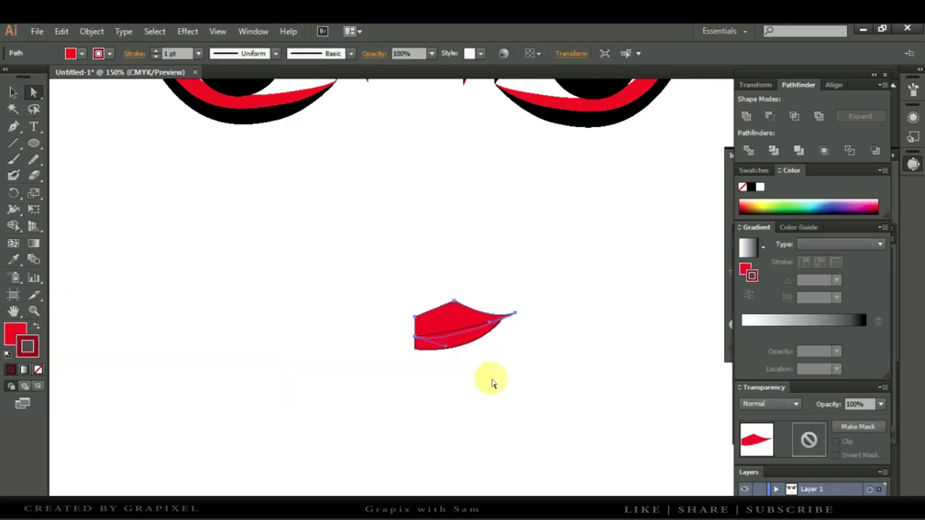
{"action": "left_click", "coordinate": [376, 397]}
Step: Group the half-lip, reflect a copy horizontally, and nudge it left to complete the lips
{"action": "left_click_drag", "start_coordinate": [383, 410], "coordinate": [430, 324]}
{"action": "key", "text": "ctrl+g"}
{"action": "left_click", "coordinate": [492, 378]}
{"action": "right_click", "coordinate": [471, 321]}
{"action": "left_click", "coordinate": [652, 351]}
{"action": "left_click", "coordinate": [155, 374]}
{"action": "key", "text": "shift+Left"}
{"action": "key", "text": "shift+Left"}
{"action": "key", "text": "shift+Left"}
{"action": "key", "text": "shift+Left"}
{"action": "key", "text": "shift+Left"}
{"action": "key", "text": "shift+Left"}
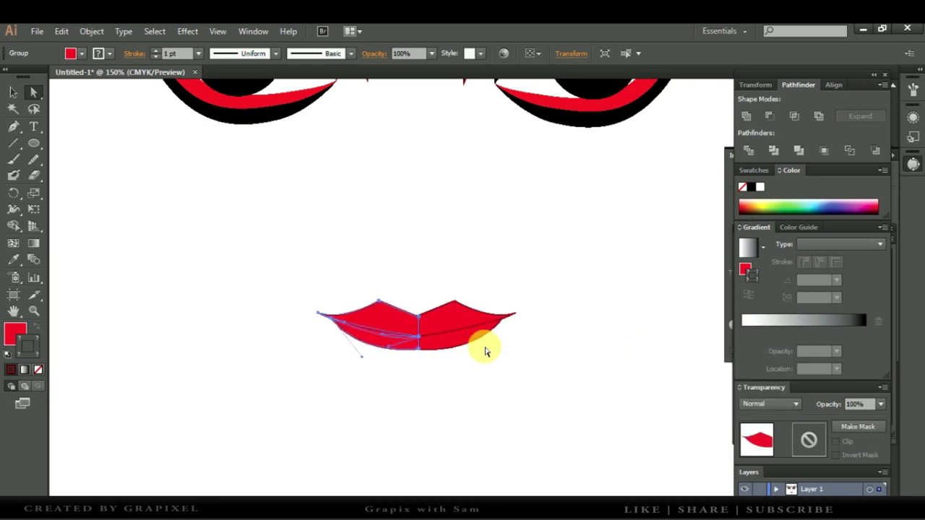
{"action": "left_click", "coordinate": [430, 380]}
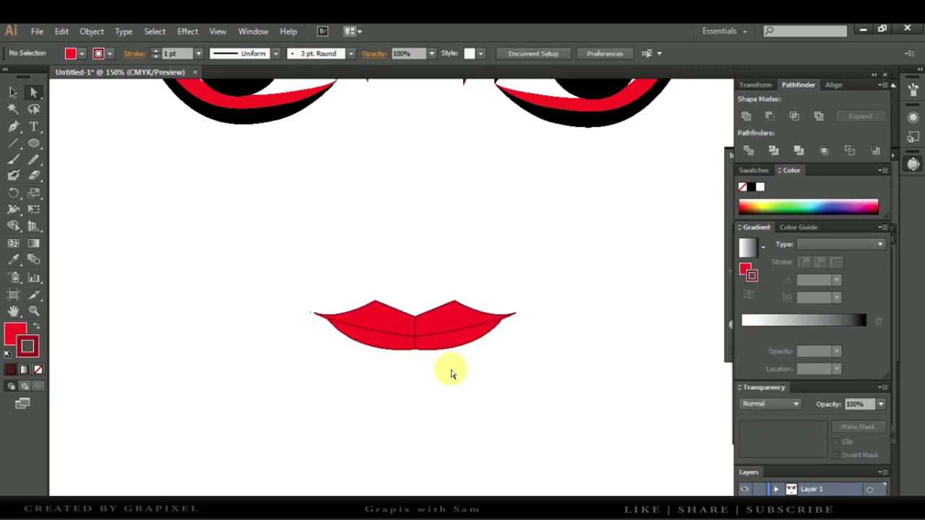
{"action": "left_click_drag", "start_coordinate": [301, 378], "coordinate": [542, 282]}
Step: Unite both lip halves into one shape with Pathfinder
{"action": "left_click", "coordinate": [386, 415]}
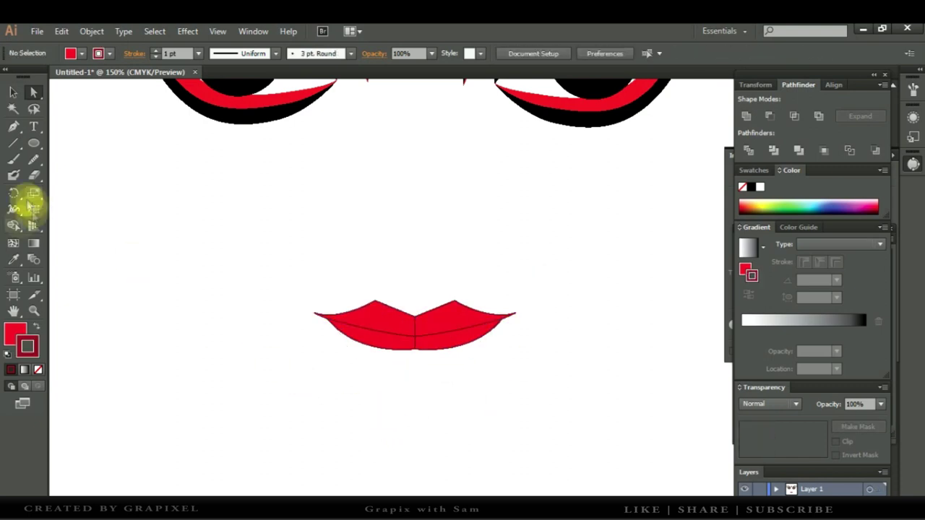
{"action": "left_click_drag", "start_coordinate": [285, 266], "coordinate": [606, 371]}
{"action": "left_click", "coordinate": [749, 153]}
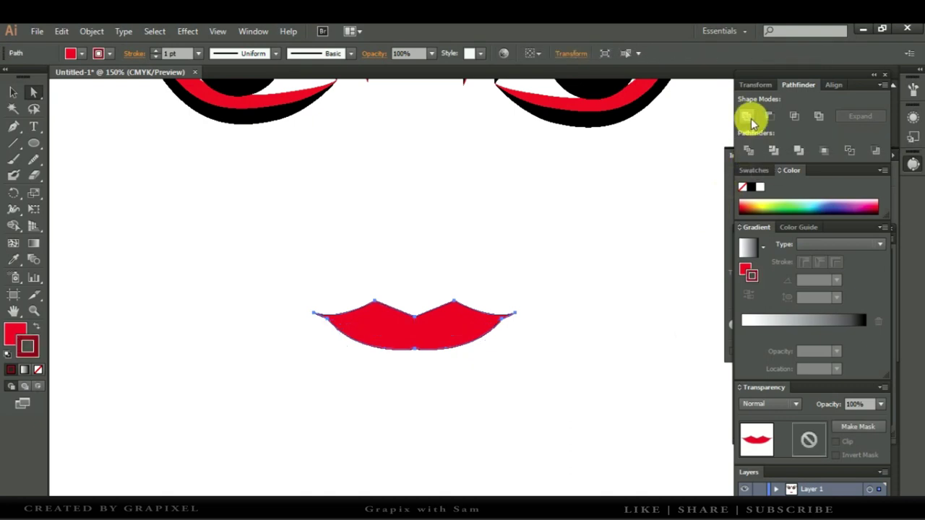
{"action": "left_click", "coordinate": [512, 389]}
Step: Draw a dark curved mouth line from the left lip corner to the right
{"action": "left_click", "coordinate": [13, 126]}
{"action": "left_click", "coordinate": [316, 314]}
{"action": "left_click_drag", "start_coordinate": [515, 314], "coordinate": [618, 269]}
{"action": "double_click", "coordinate": [27, 347]}
{"action": "left_click", "coordinate": [21, 93]}
{"action": "left_click", "coordinate": [214, 248]}
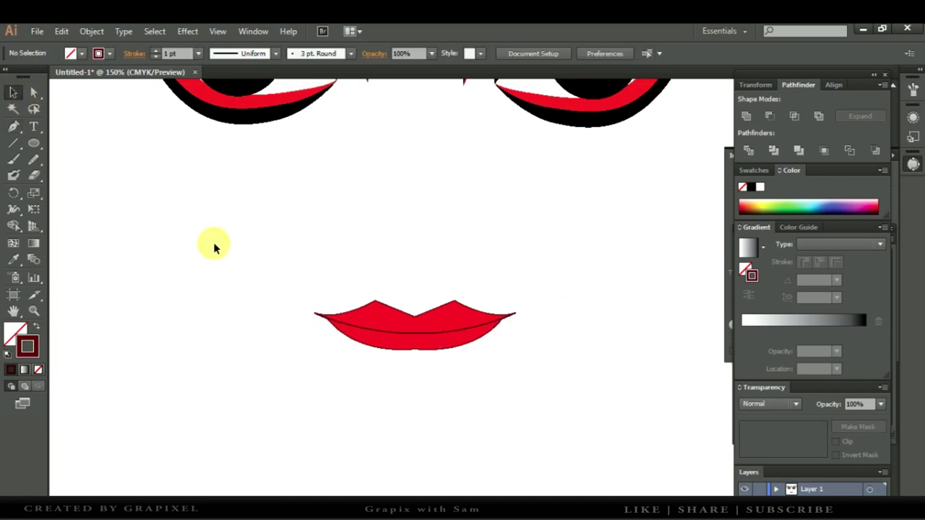
Step: Redraw the upper-left lip edge into a curved hump with the Pencil, then zoom out
{"action": "left_click", "coordinate": [400, 324]}
{"action": "key", "text": "n"}
{"action": "left_click_drag", "start_coordinate": [377, 307], "coordinate": [456, 307]}
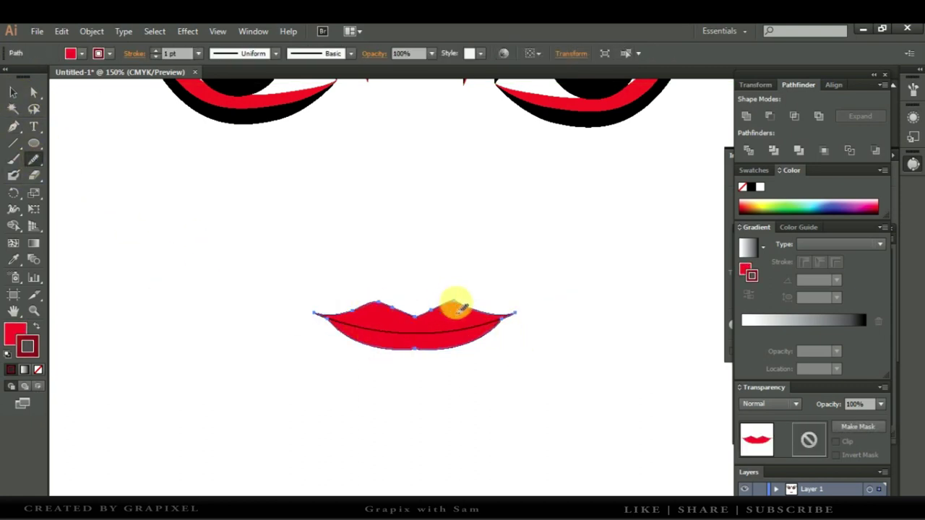
{"action": "key", "text": "z"}
{"action": "left_click", "coordinate": [355, 371], "text": "alt"}
Step: Scale the lips down smaller and flatter and group the lip pieces
{"action": "left_click", "coordinate": [464, 413], "text": "alt"}
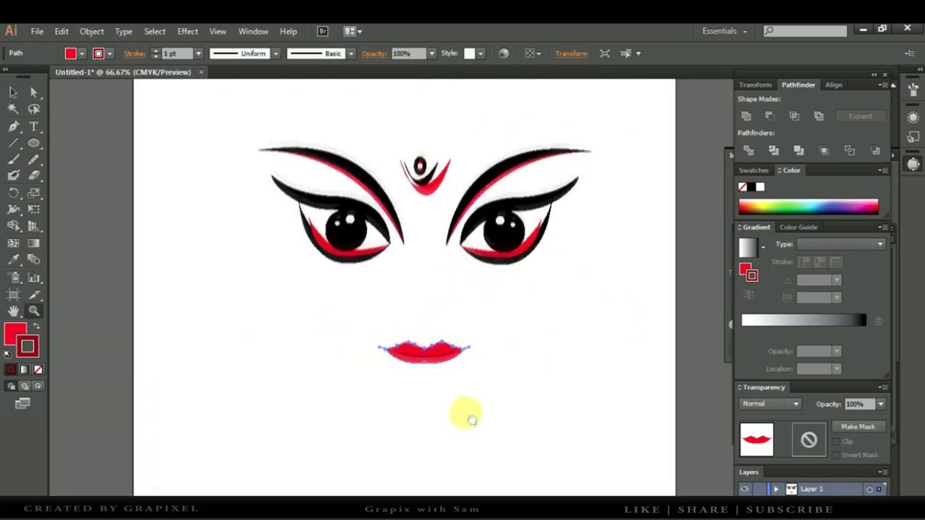
{"action": "left_click", "coordinate": [13, 93]}
{"action": "left_click_drag", "start_coordinate": [470, 366], "coordinate": [466, 369]}
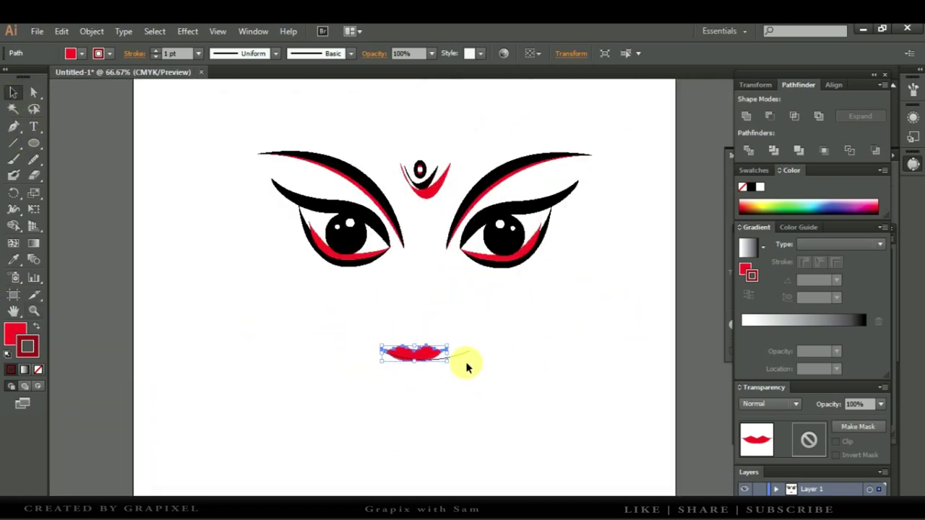
{"action": "right_click", "coordinate": [454, 364]}
{"action": "mouse_move", "coordinate": [371, 413]}
{"action": "left_mouse_down"}
{"action": "mouse_move", "coordinate": [455, 341]}
{"action": "mouse_move", "coordinate": [452, 358]}
{"action": "left_mouse_up"}
{"action": "left_click", "coordinate": [489, 221]}
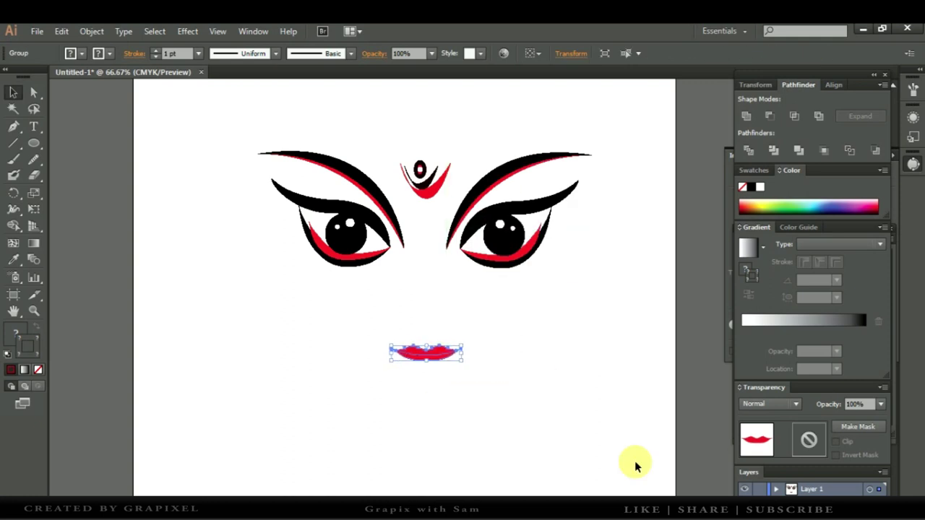
{"action": "left_click", "coordinate": [354, 387]}
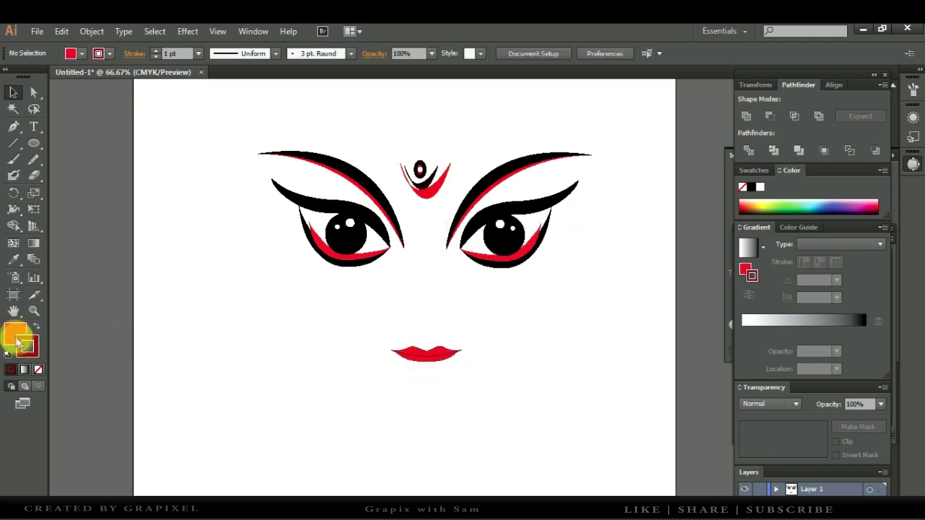
Step: Keep the lips' red fill and move them slightly left, centred under the eyes
{"action": "left_click", "coordinate": [391, 352]}
{"action": "double_click", "coordinate": [16, 335]}
{"action": "key", "text": "Return"}
{"action": "key", "text": "ctrl+z"}
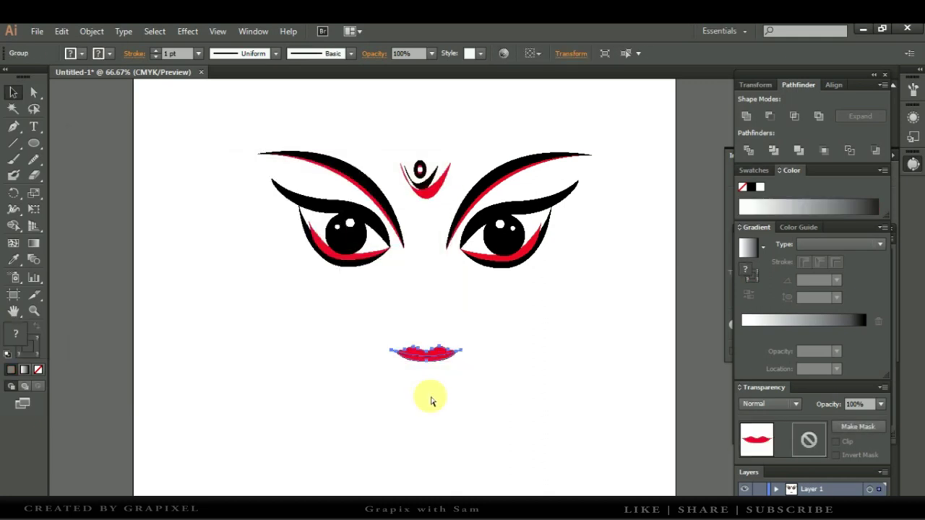
{"action": "left_click", "coordinate": [426, 388]}
{"action": "left_click_drag", "start_coordinate": [432, 372], "coordinate": [423, 371]}
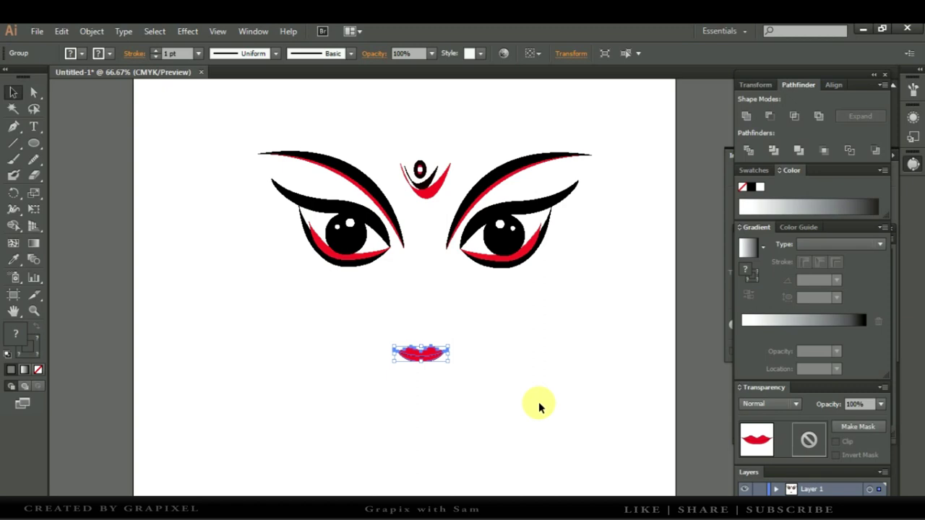
{"action": "left_click", "coordinate": [469, 405]}
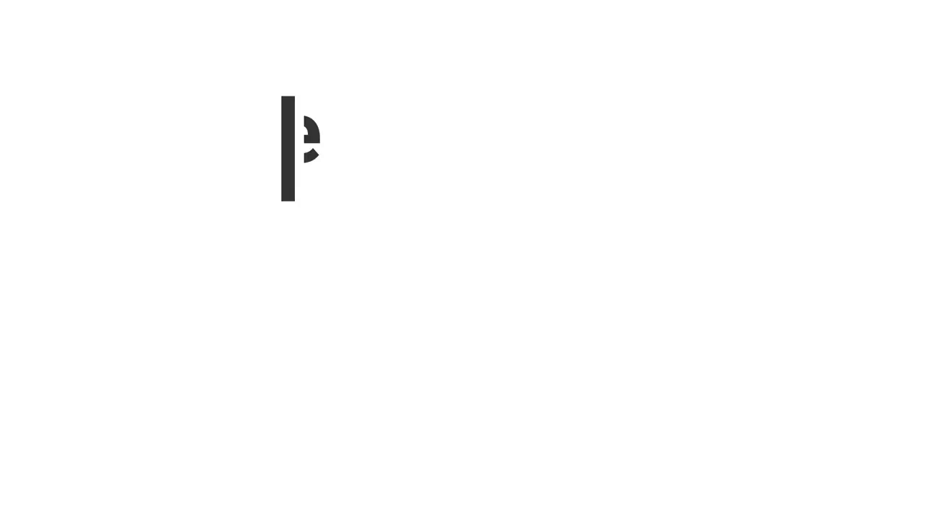